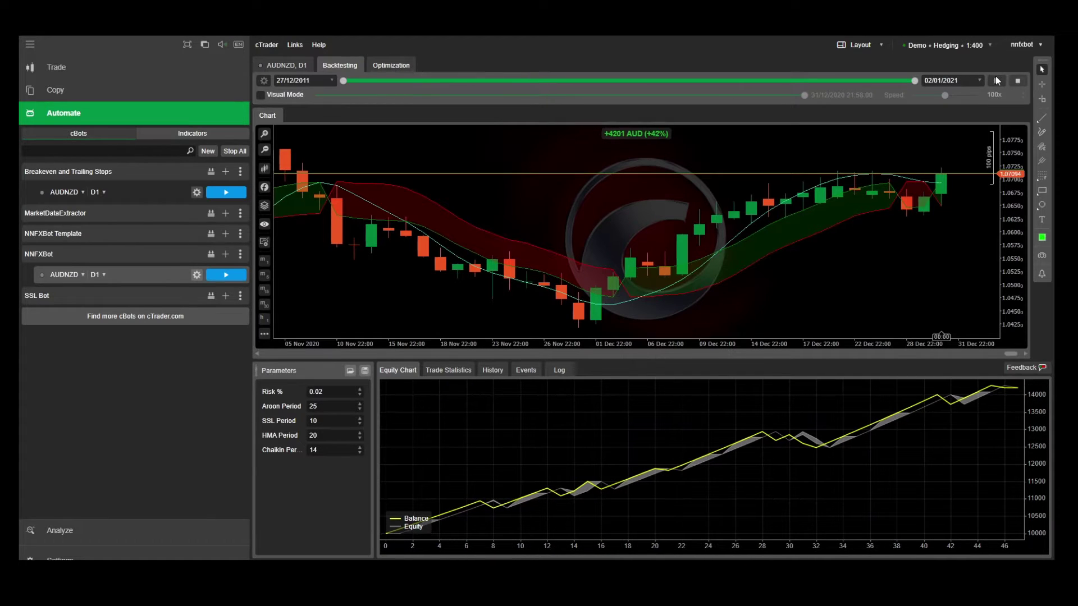
Show the trade statistics in an enlarged results panel, then the trade history scrolled to trades 32–46.
left_click(449, 370)
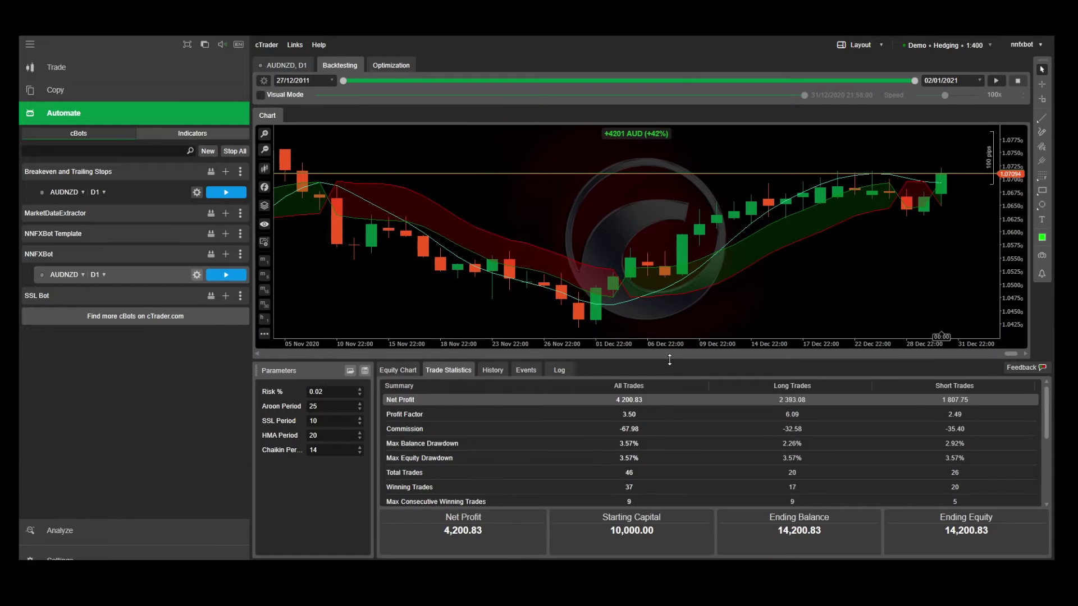
left_click_drag(670, 360, 669, 288)
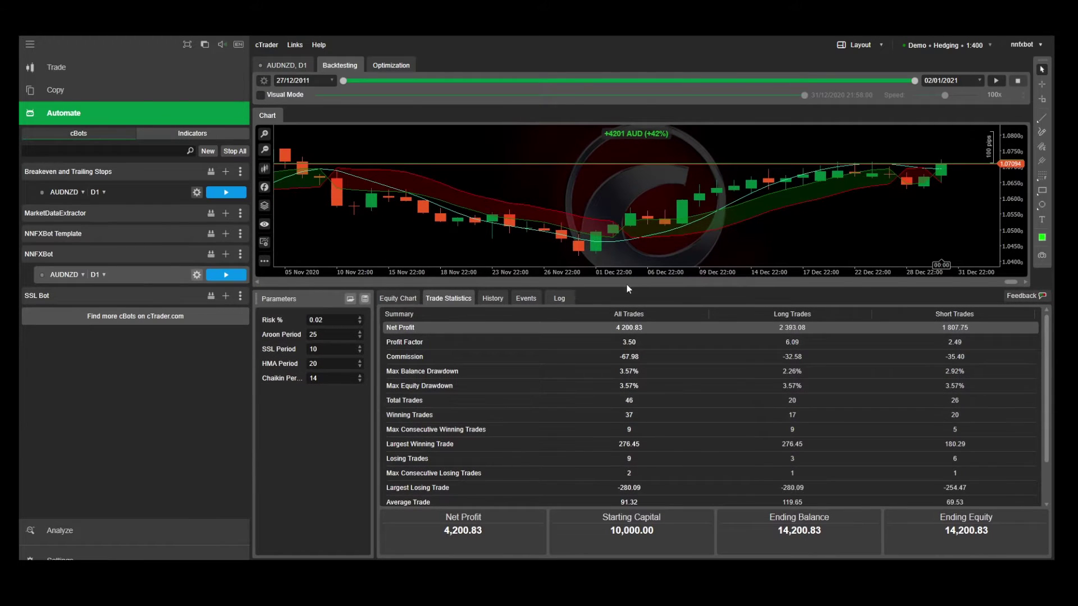
left_click(493, 298)
left_click_drag(1045, 342, 1043, 509)
left_click_drag(888, 291, 849, 406)
Add Server.Time.Month != 10 and DayOfWeek != Tuesday checks to NNFXBot's entry if-statement.
left_click(143, 258)
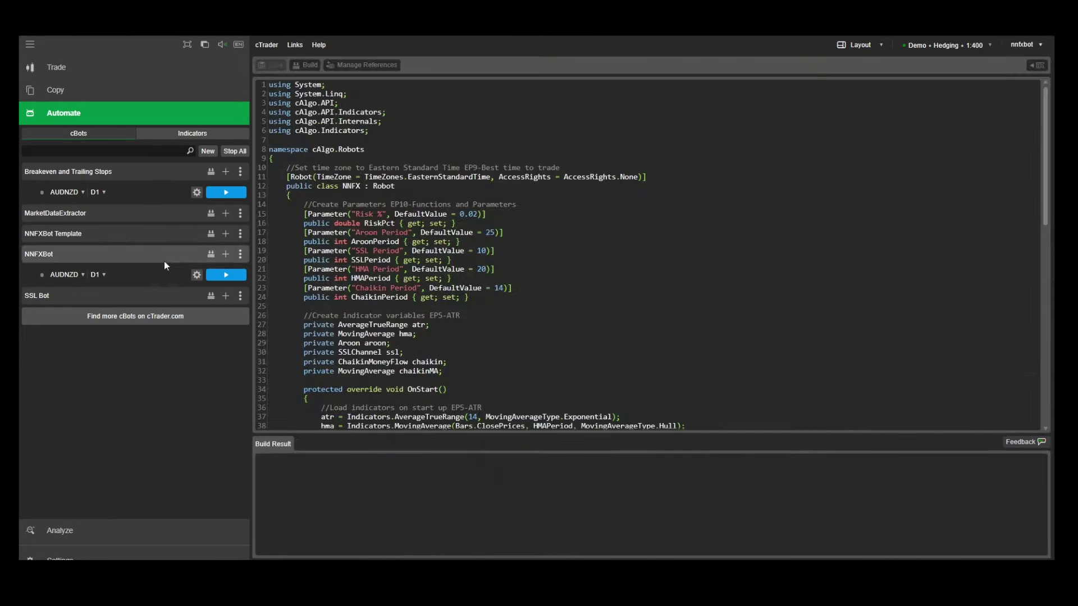
left_click_drag(1044, 194, 1024, 396)
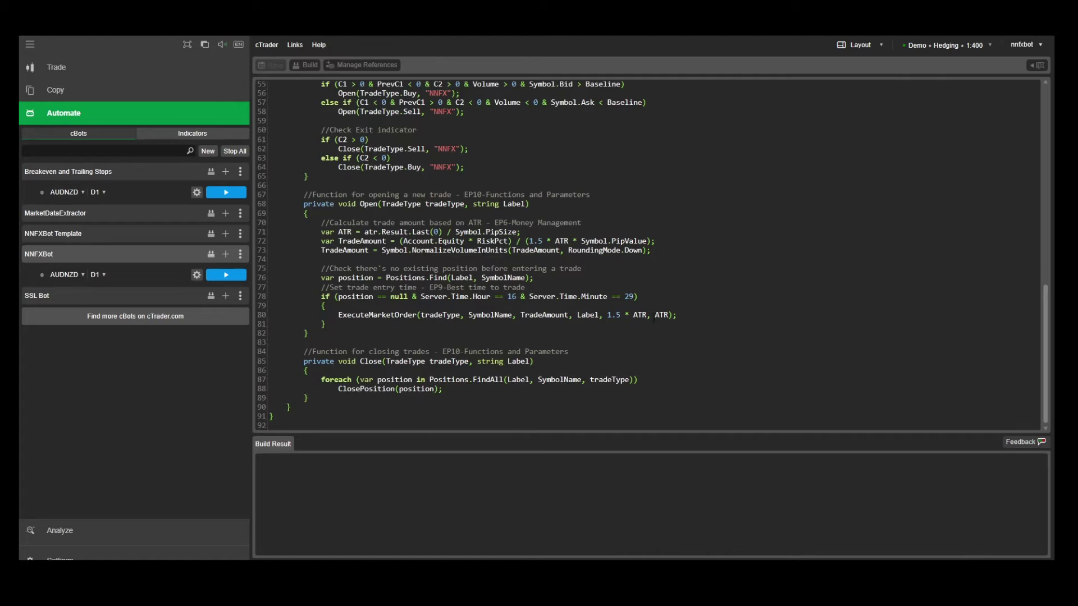
type("& Server.Time.Month != ")
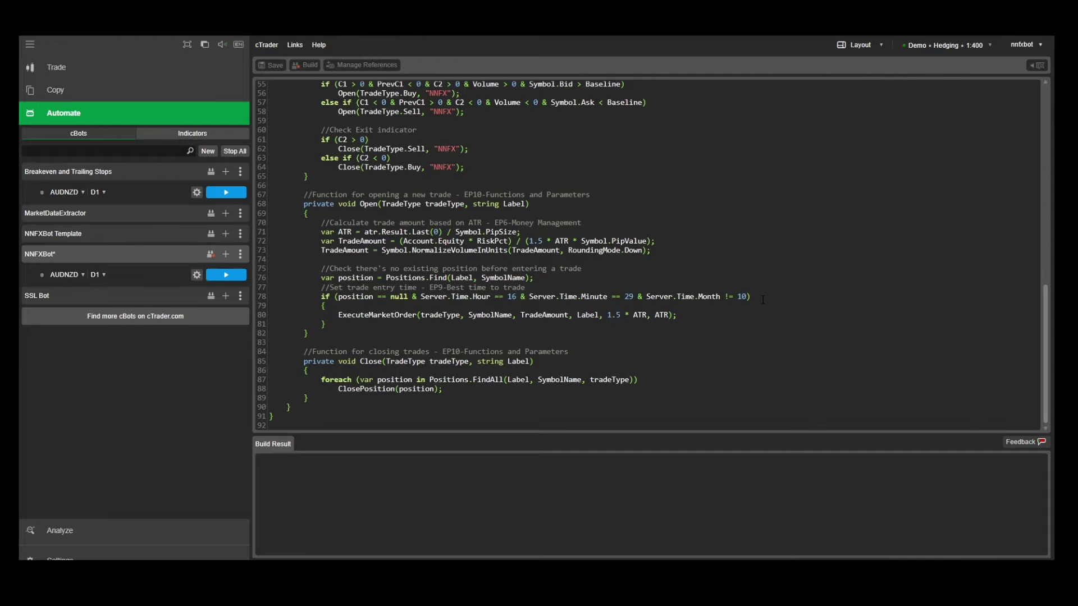
type("10")
key("Return")
type("&")
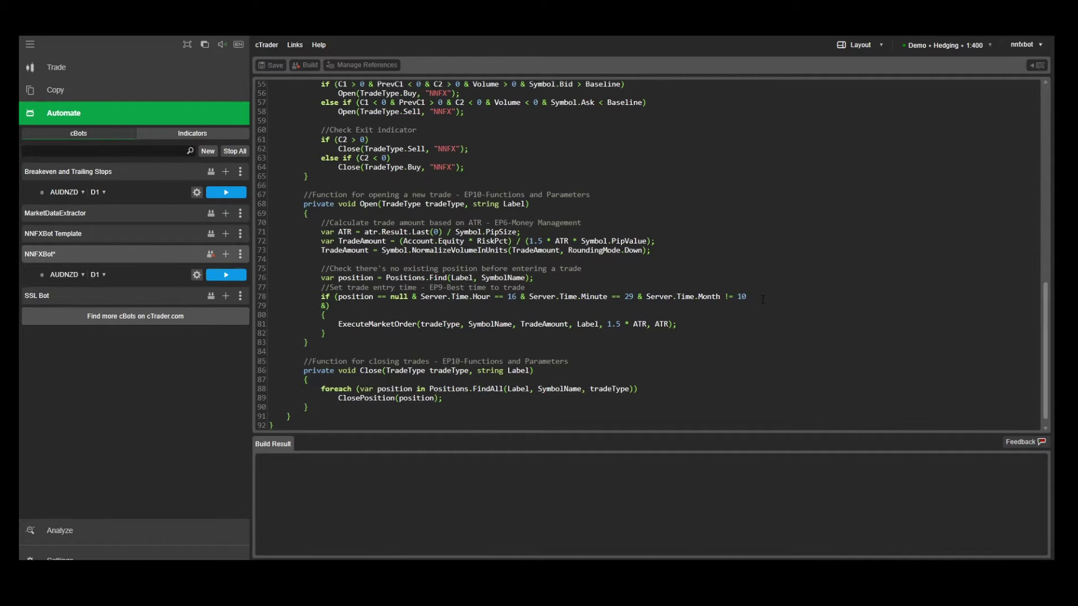
type(" Server.")
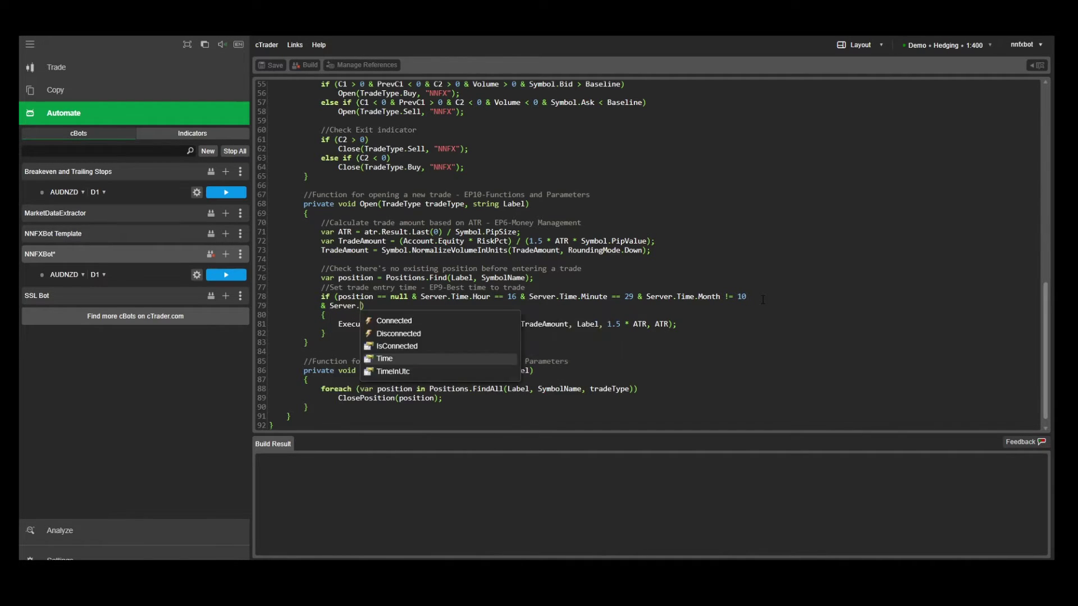
type("Time.DayOfWeek")
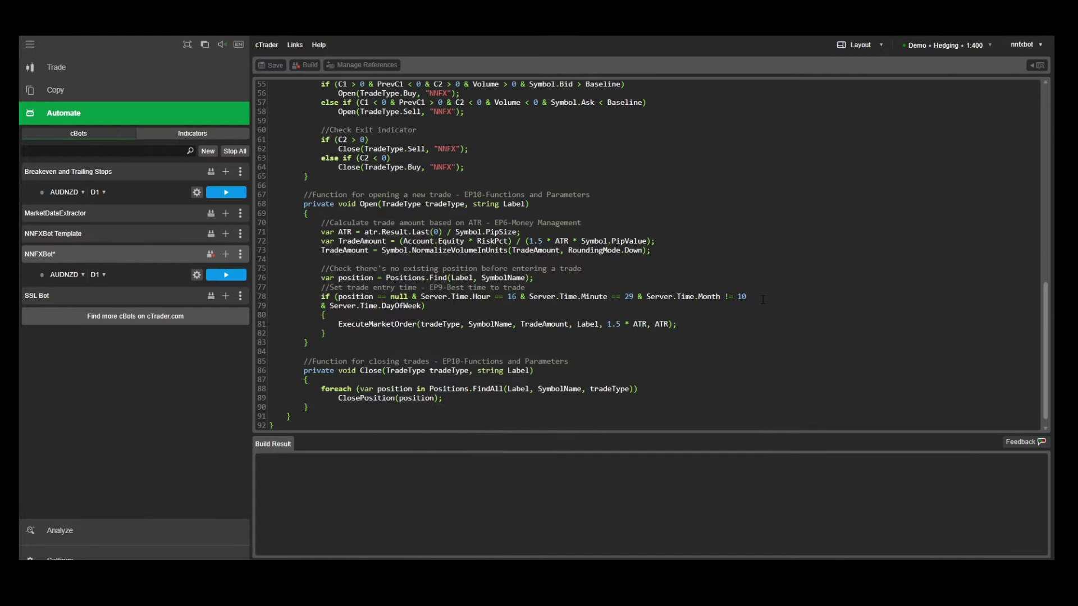
type(" != day")
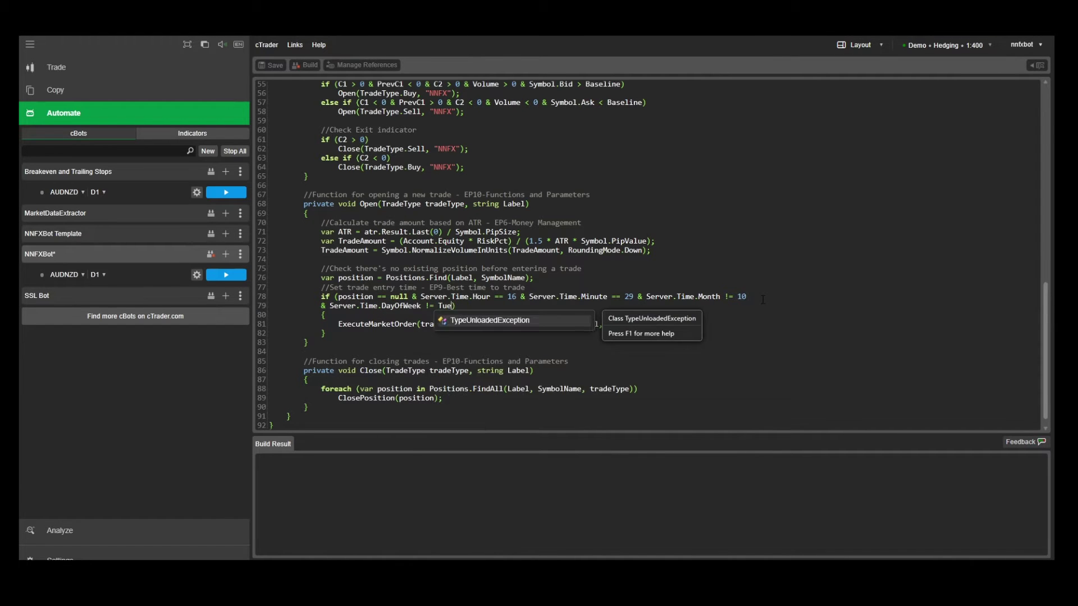
key("Tab")
type(".tu")
key("Tab")
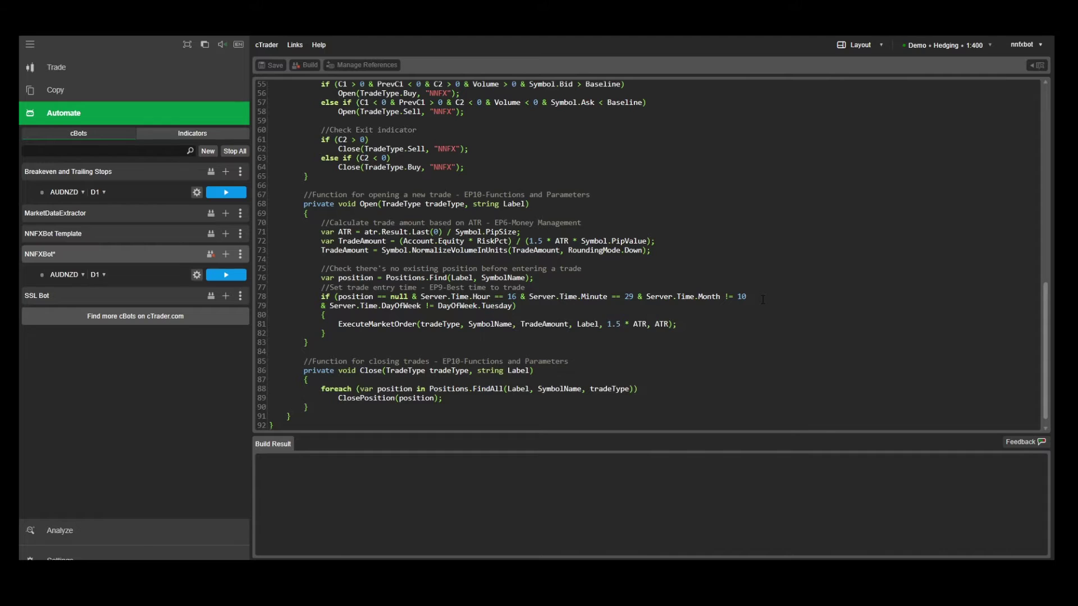
Also exclude Wednesday via Server.Time.DayOfWeek, build the code, and select the AUDNZD instance.
type("& Server.Time.day")
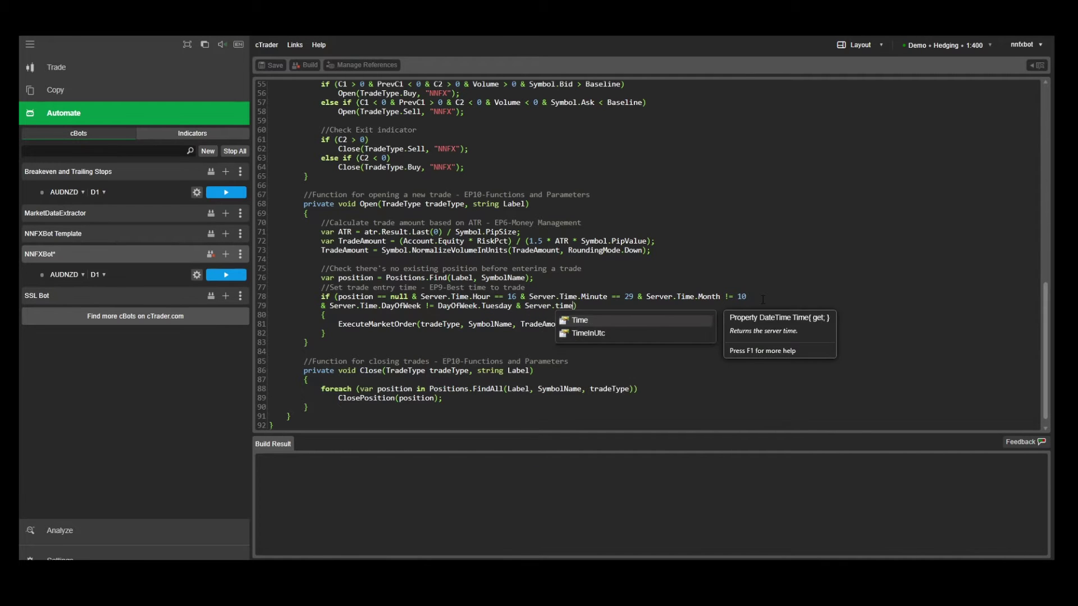
key("Down")
key("Tab")
type("!= ")
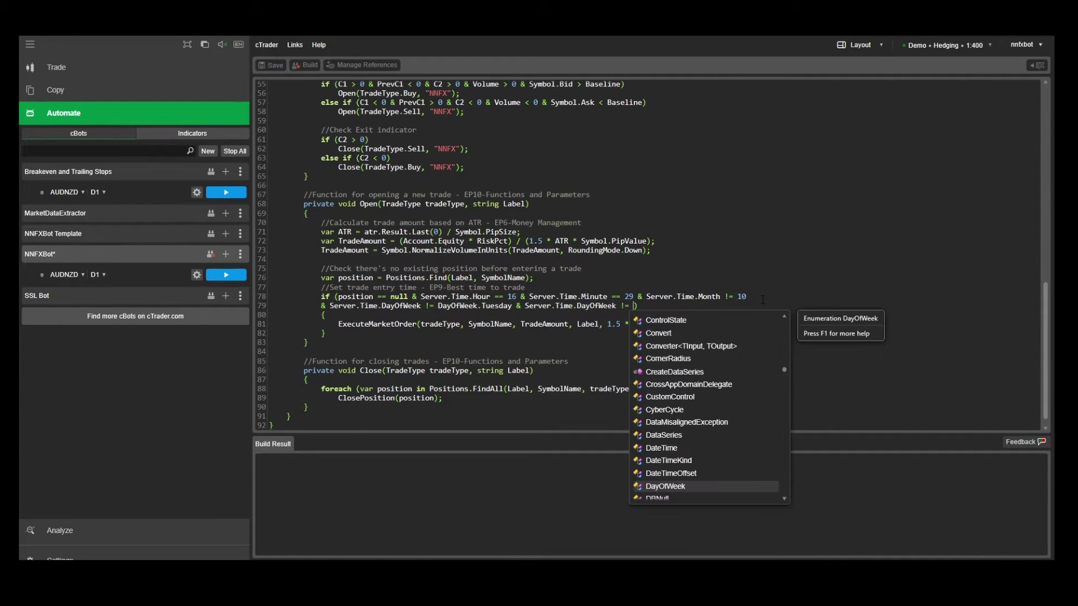
type("day")
key("Tab")
type(".w")
key("Tab")
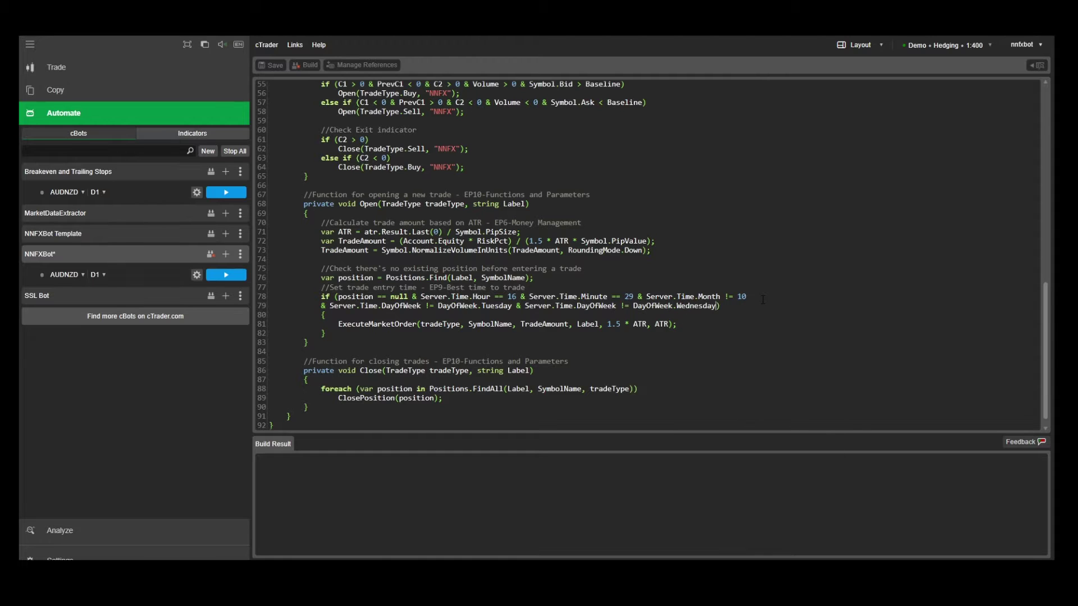
key("ctrl+b")
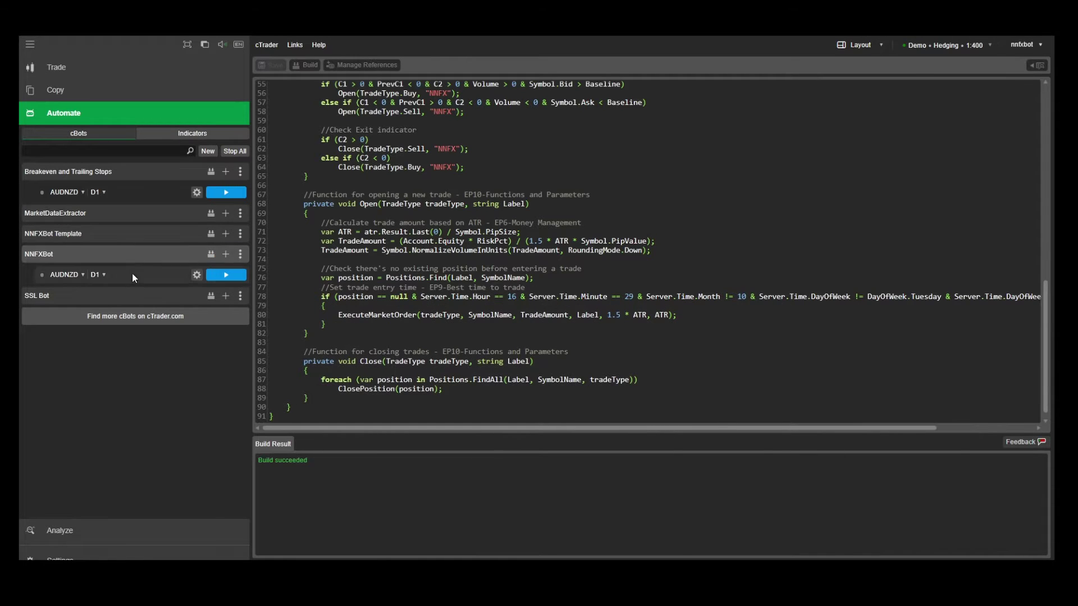
left_click(133, 274)
Backtest the filtered NNFXBot on AUDNZD D1 (+2,674 AUD) and jump to losing trade 7.
left_click(996, 80)
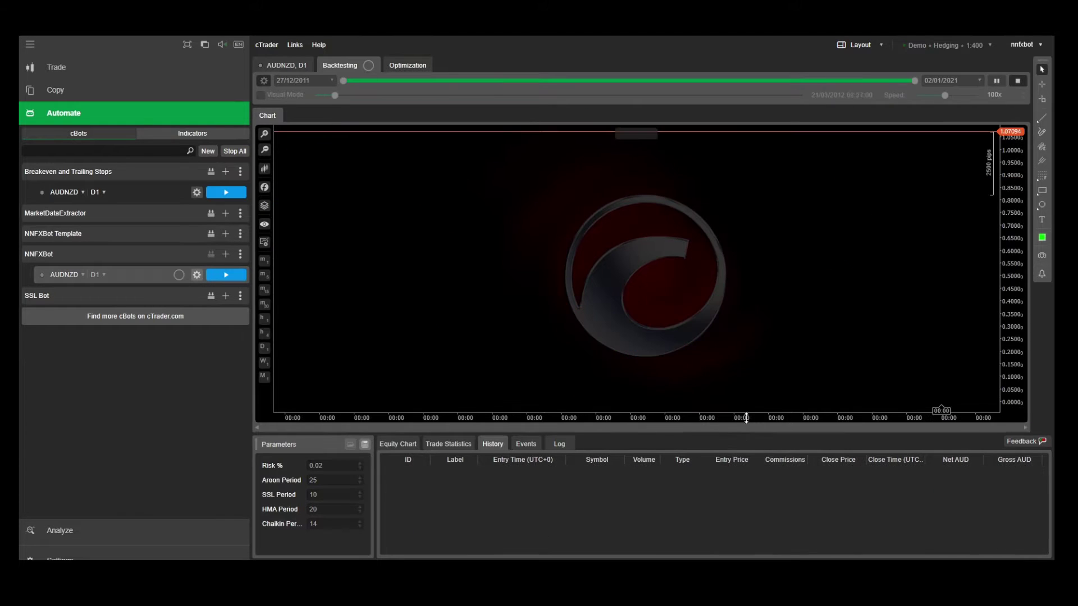
left_click_drag(563, 434, 563, 355)
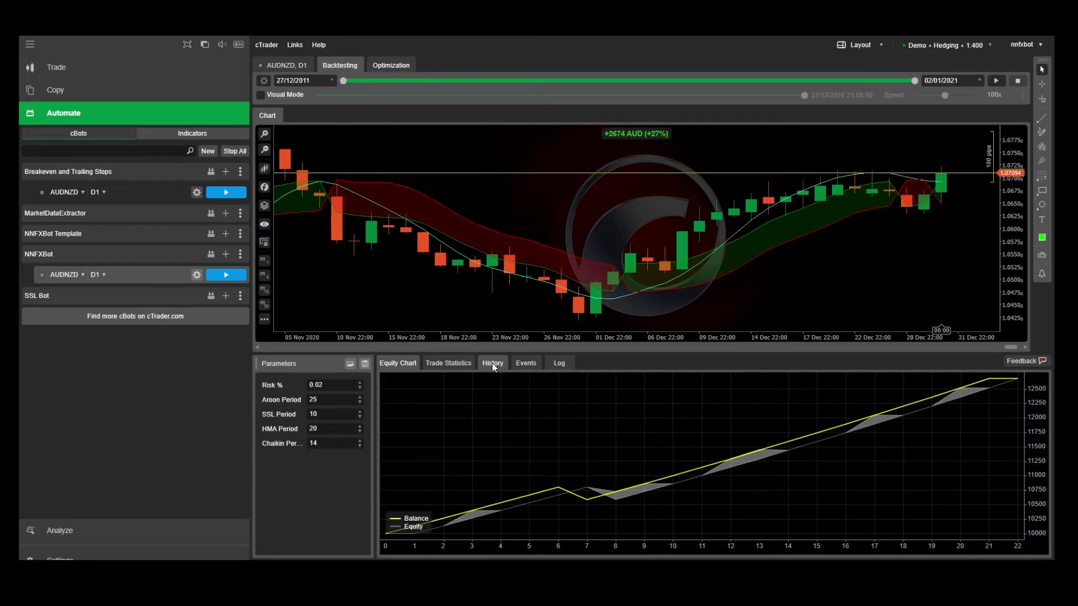
left_click(446, 363)
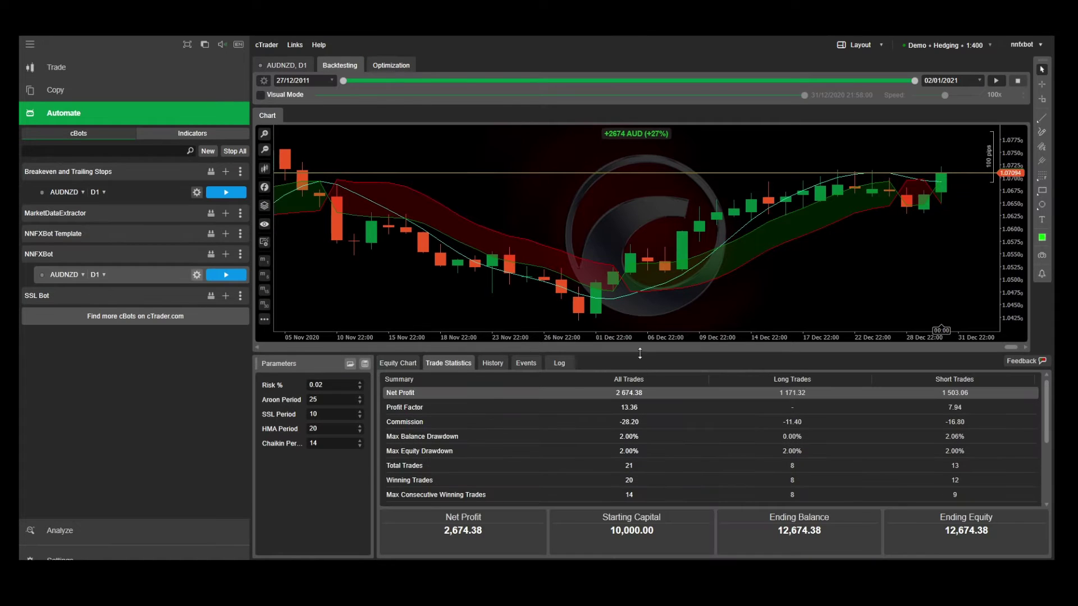
left_click_drag(640, 353, 639, 314)
left_click(492, 324)
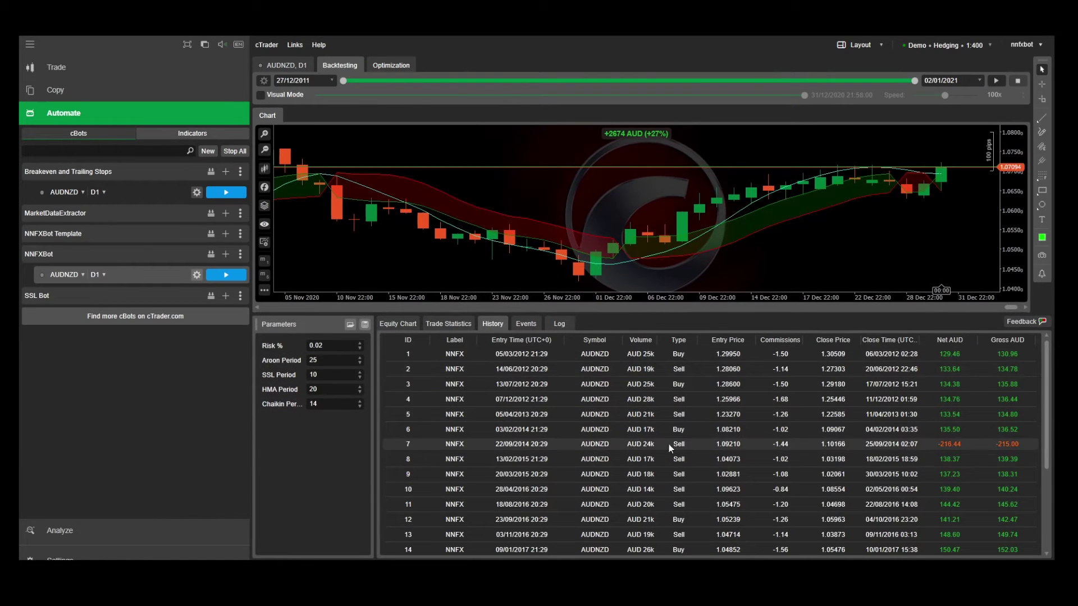
left_click(699, 445)
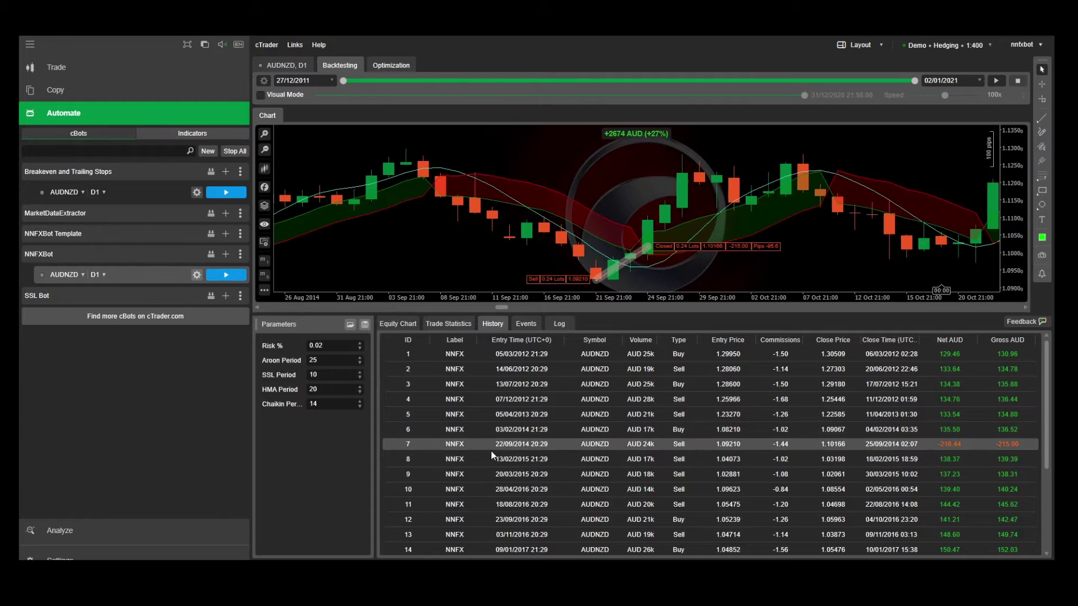
Append & Server.time.Day != 22 to NNFXBot's entry condition and return to the AUDNZD backtest.
left_click(127, 254)
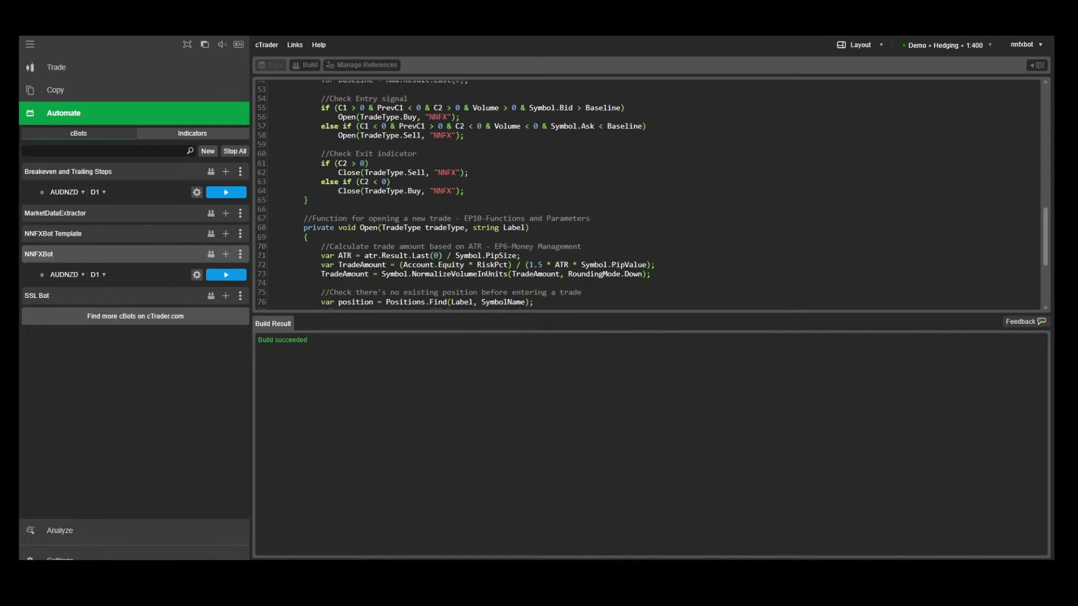
scroll(645, 196, "down", 5)
scroll(645, 197, "up", 1)
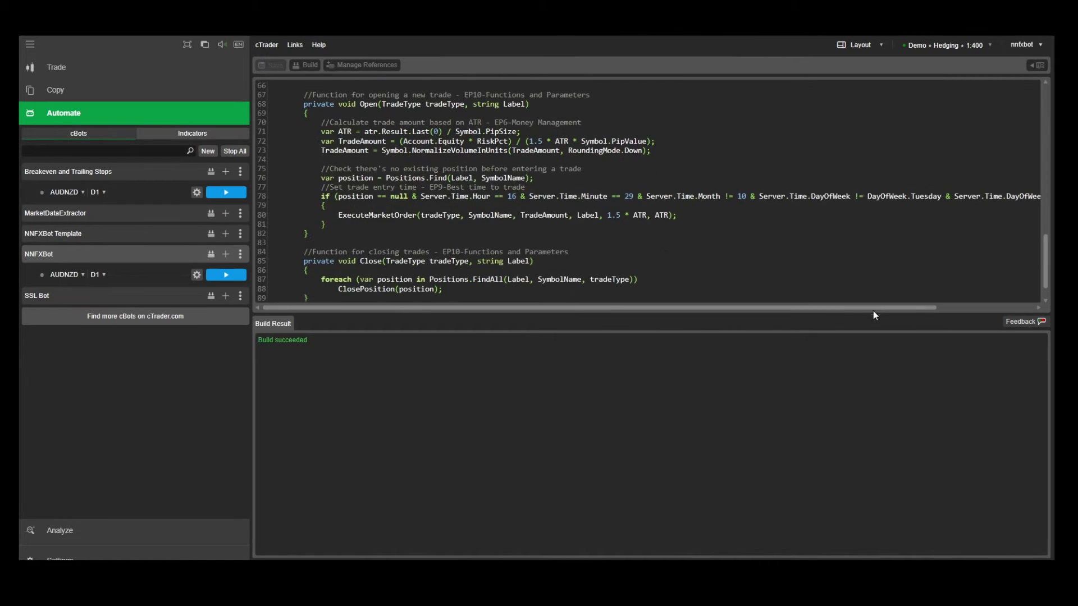
left_click_drag(873, 310, 1031, 182)
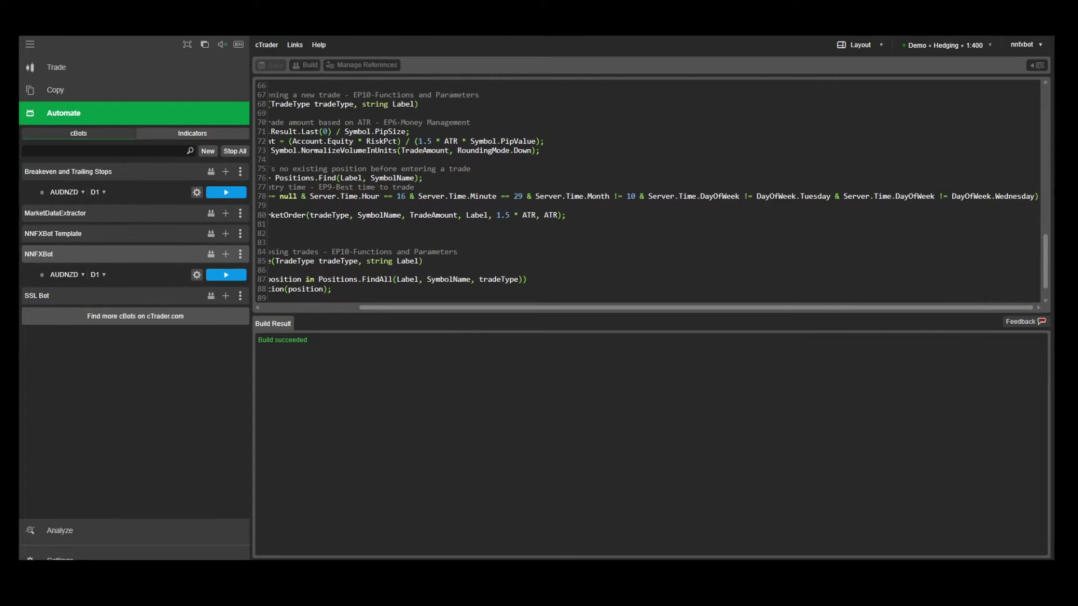
type("& Server.tim")
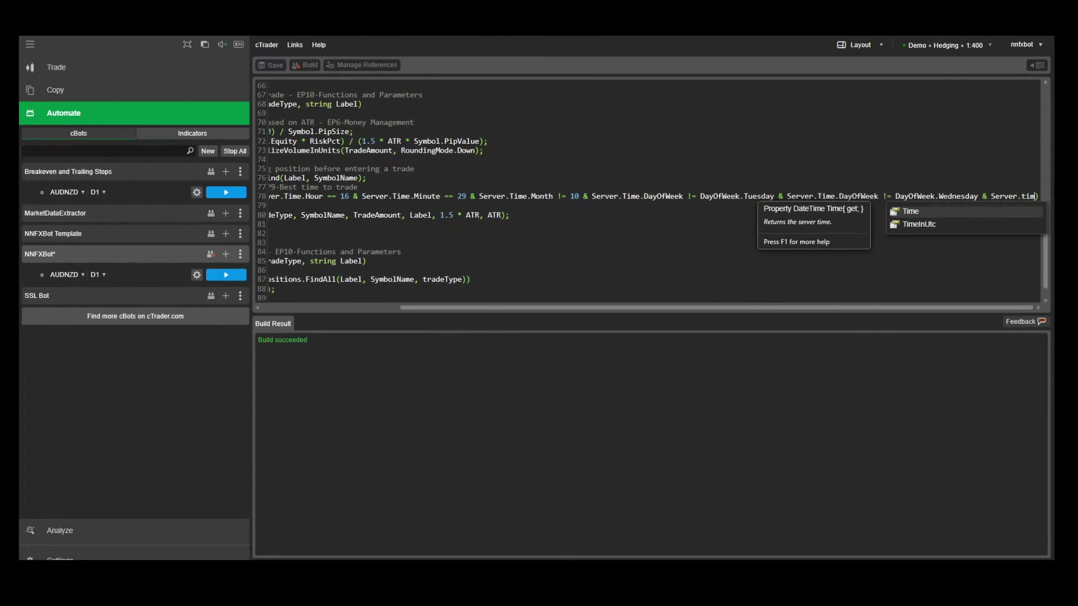
type("e.Day ")
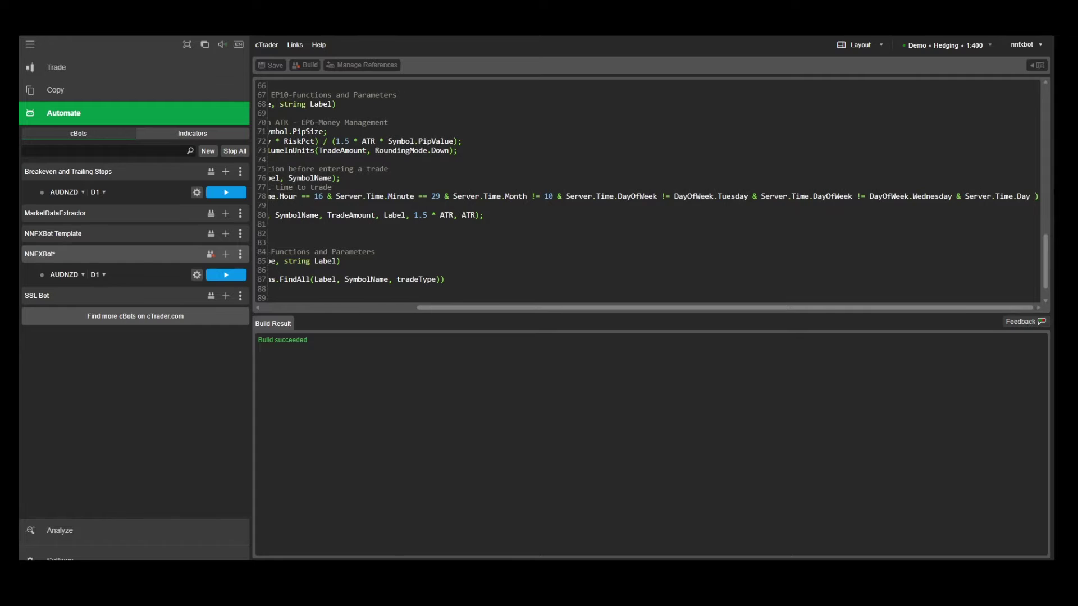
type("!= 22")
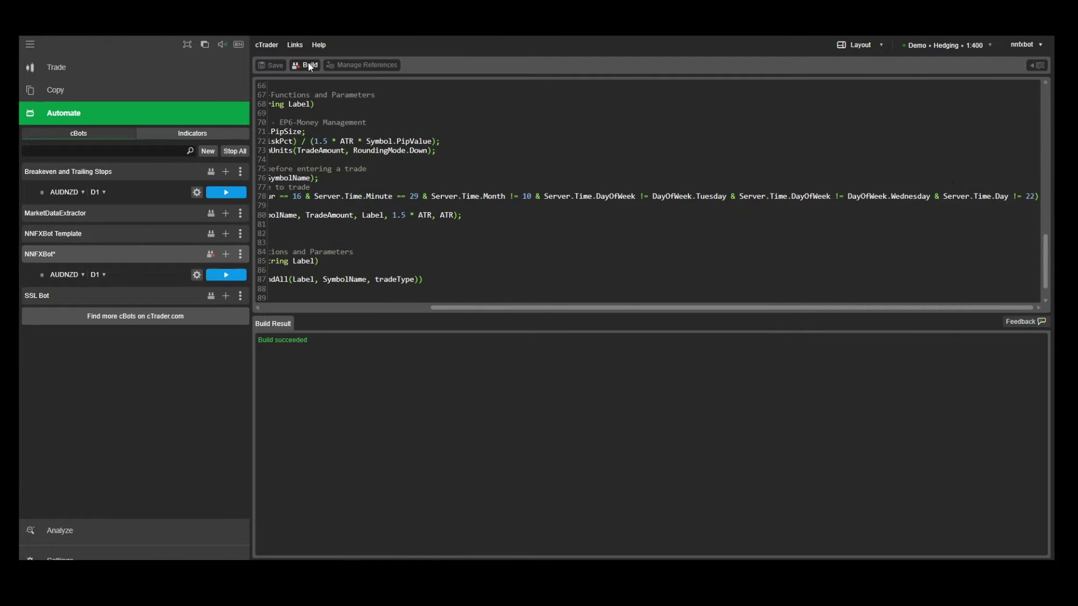
left_click(168, 275)
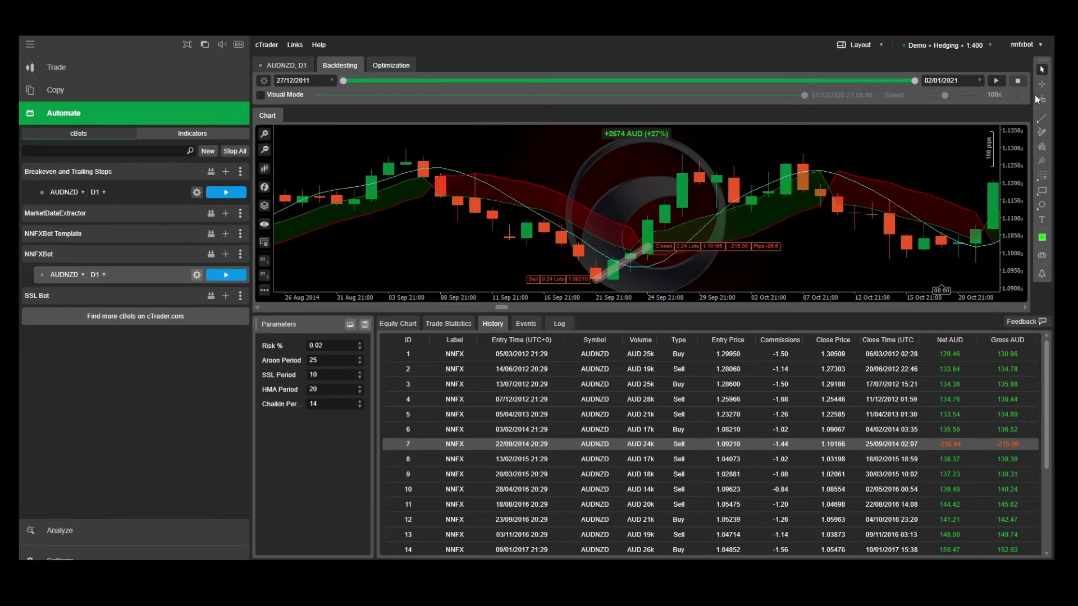
Rerun the AUDNZD D1 backtest with the day-22 filter, reaching 2,920.27 net profit.
left_click(999, 81)
left_click(402, 323)
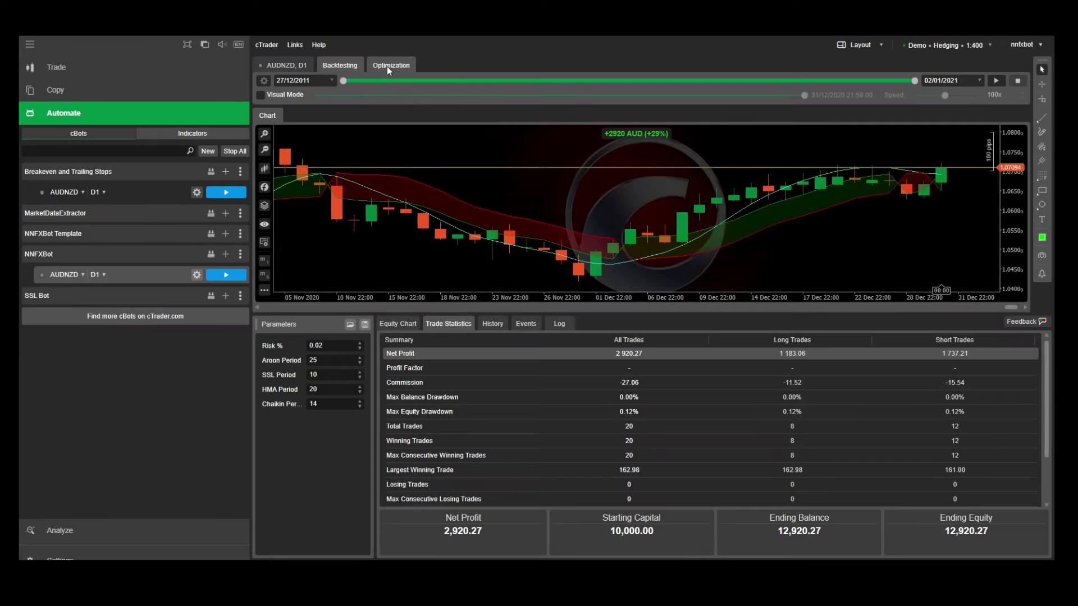
left_click(387, 66)
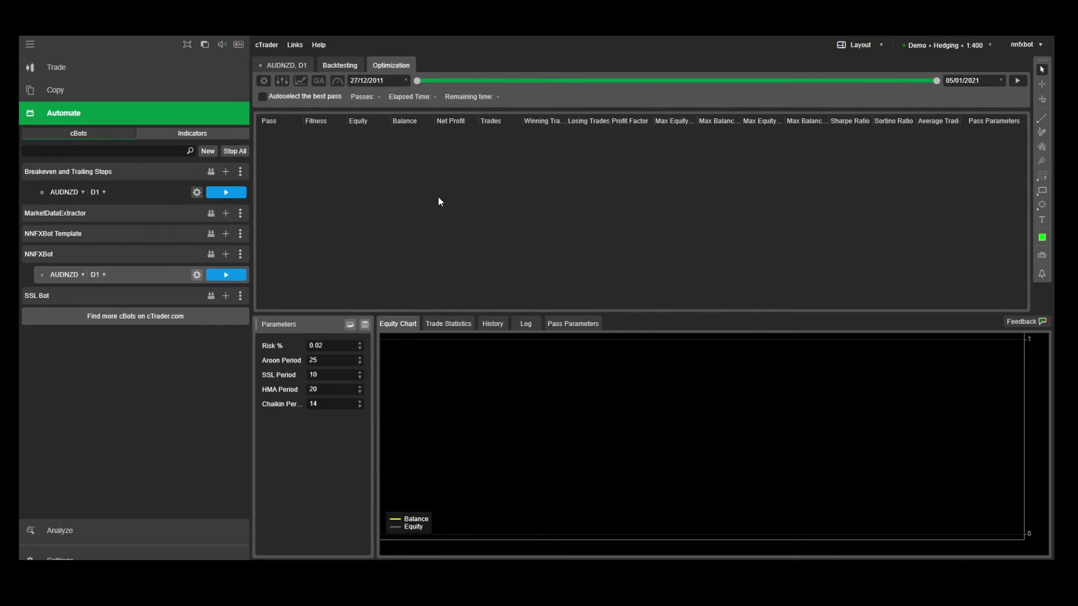
Review NNFXBot's parameter ranges, then start and stop an optimization run with 0 passes.
left_click(282, 82)
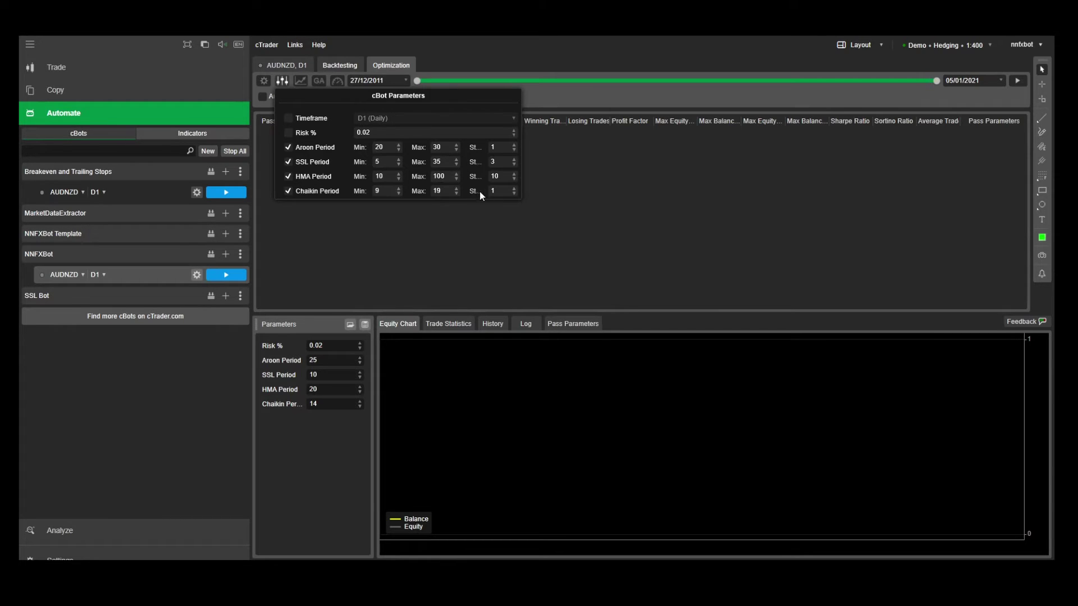
left_click(1016, 81)
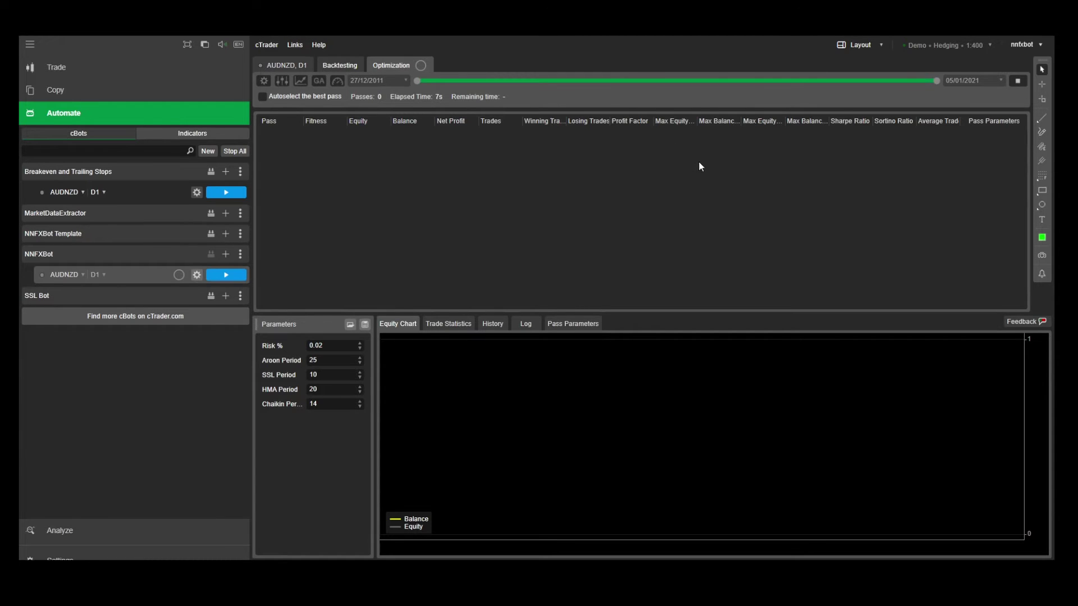
left_click(1018, 82)
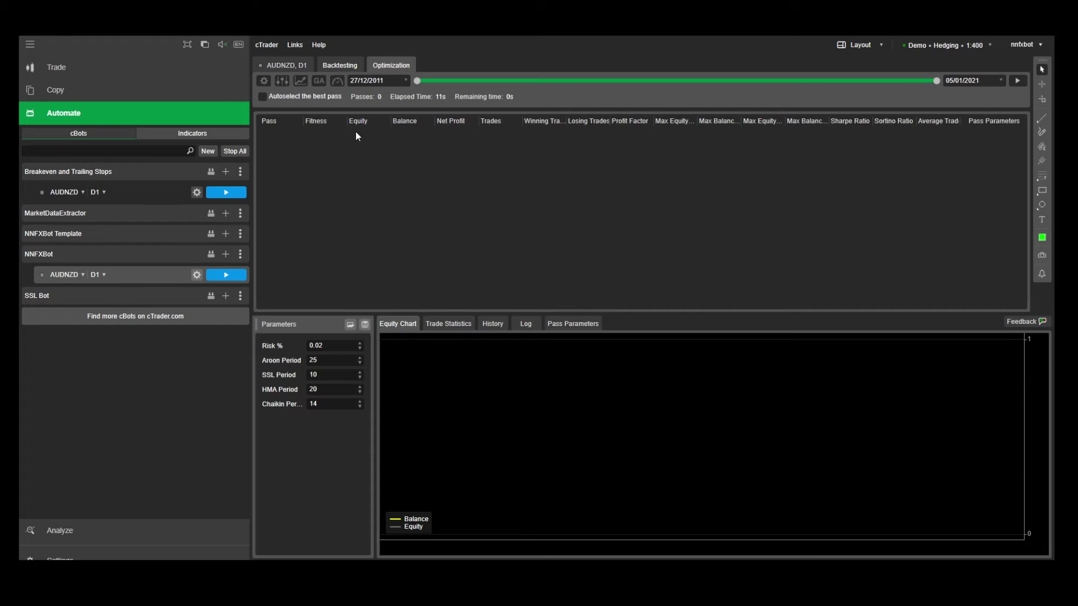
Check backtest settings, then untick SSL, HMA and Chaikin Period so only Aroon Period 20–30 is optimized.
left_click(264, 81)
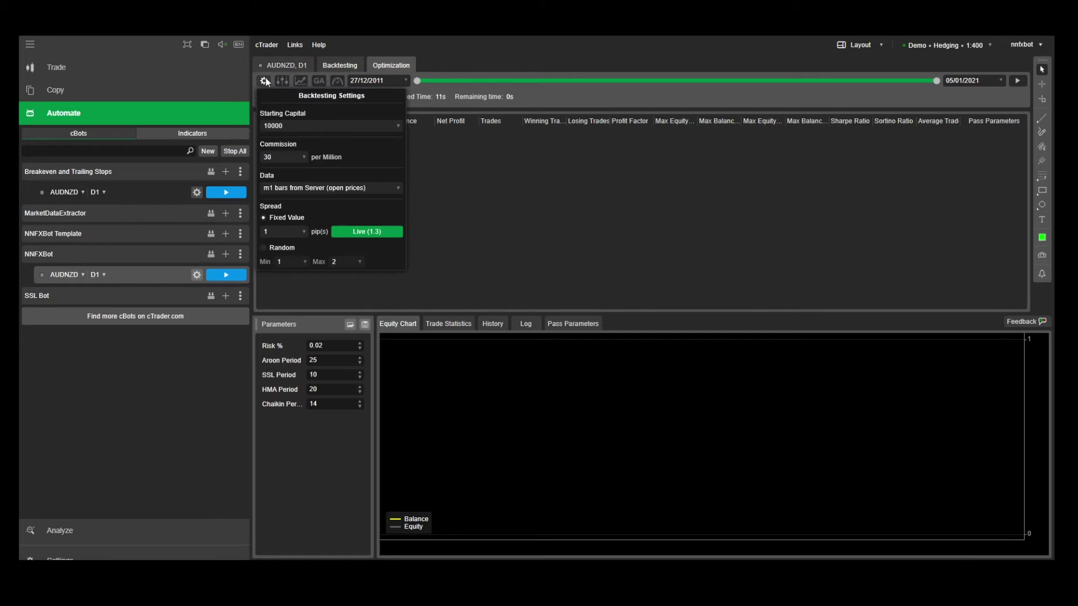
left_click(282, 82)
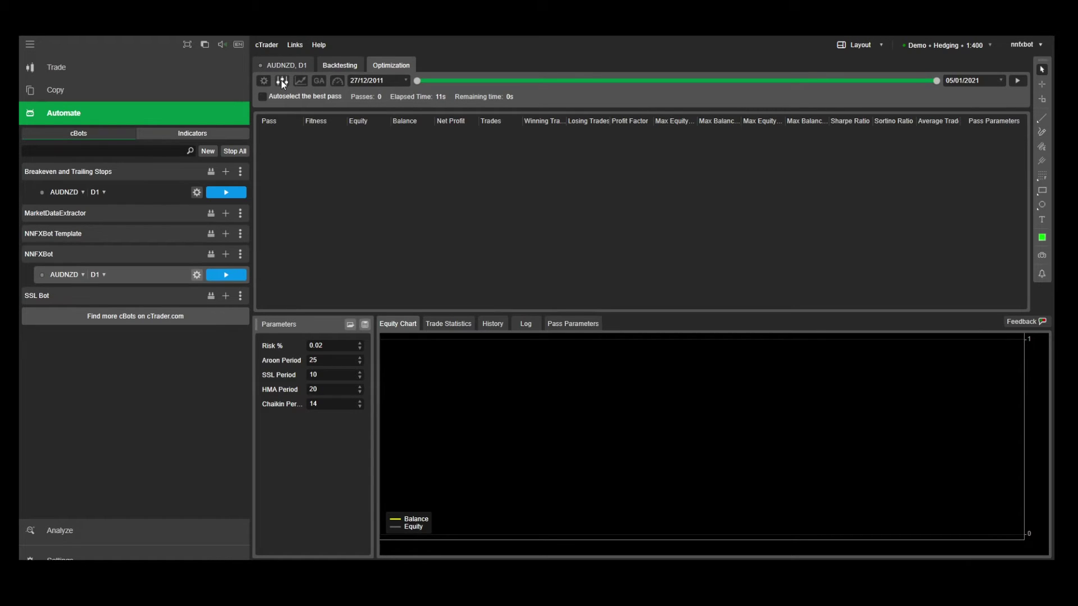
left_click(282, 81)
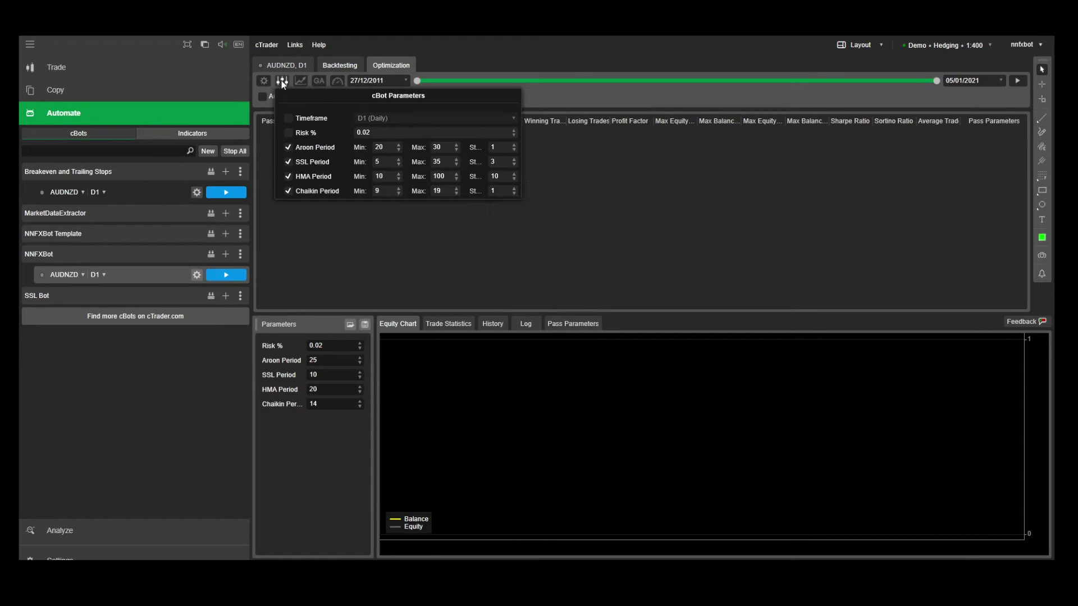
left_click(289, 162)
left_click(290, 177)
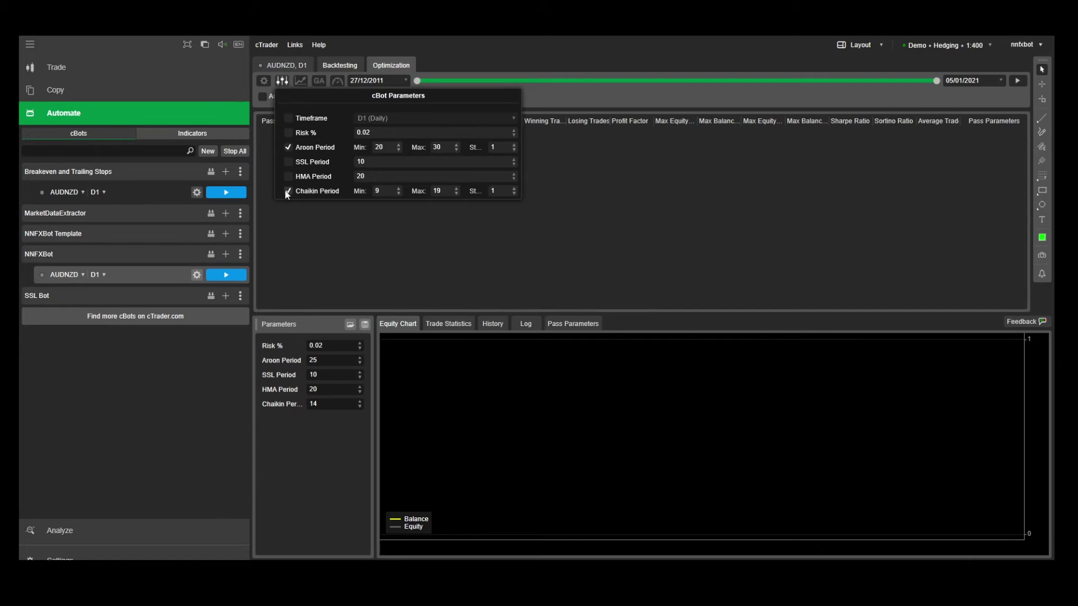
left_click(288, 192)
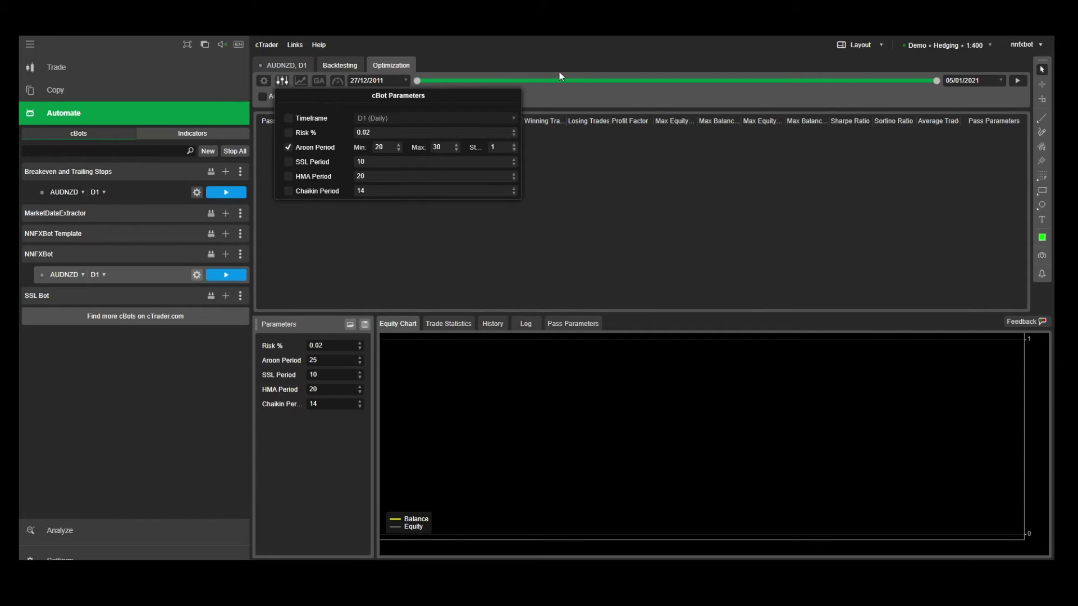
left_click(567, 58)
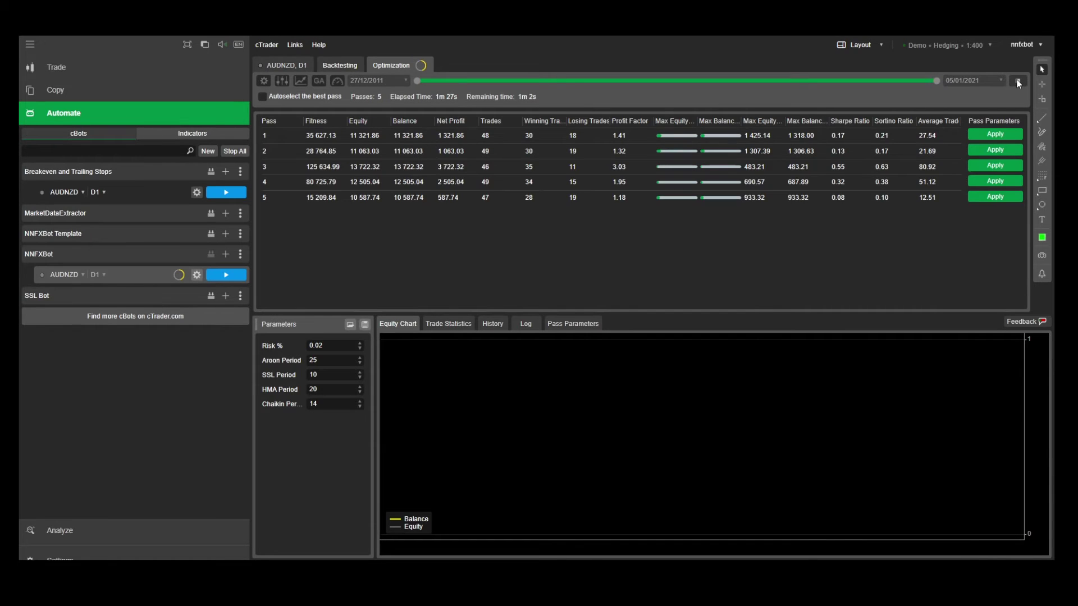
Stop the Aroon-only optimization, view pass 1's equity curve, and sort passes by Sortino Ratio.
left_click(1017, 82)
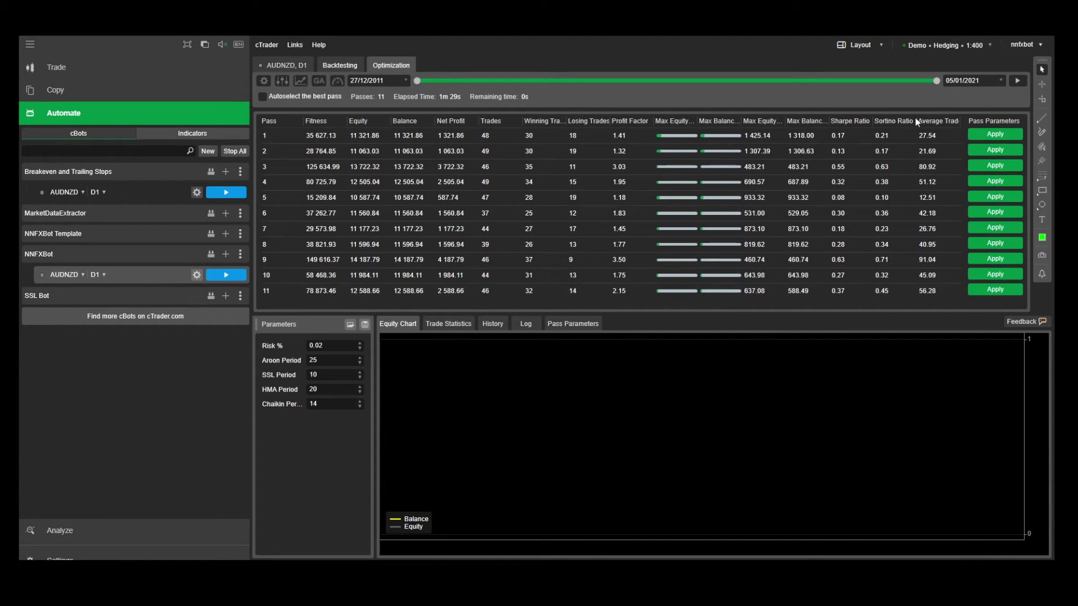
left_click(870, 133)
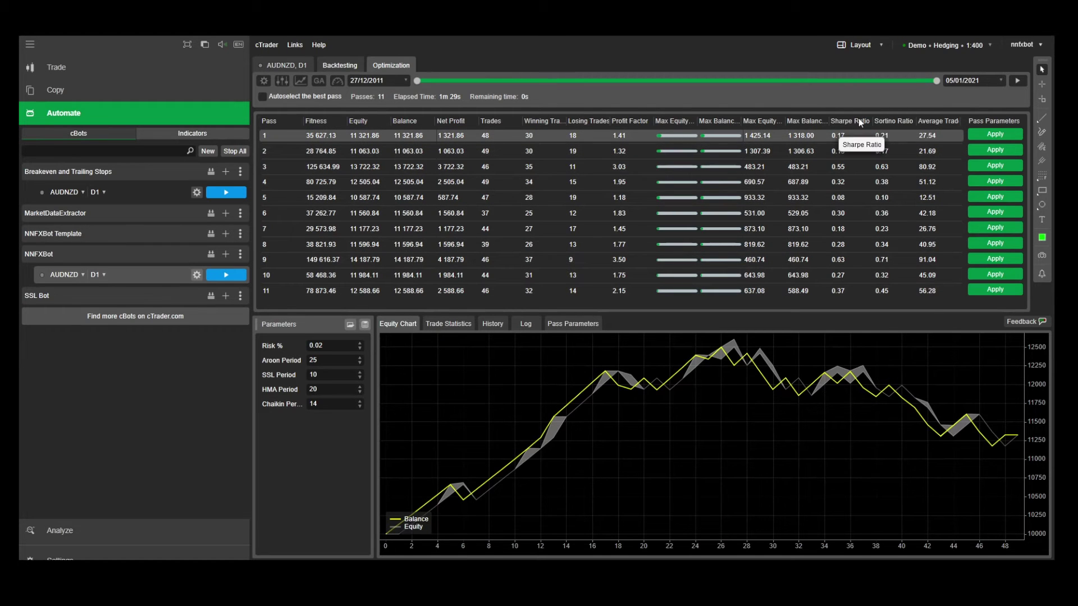
left_click(880, 120)
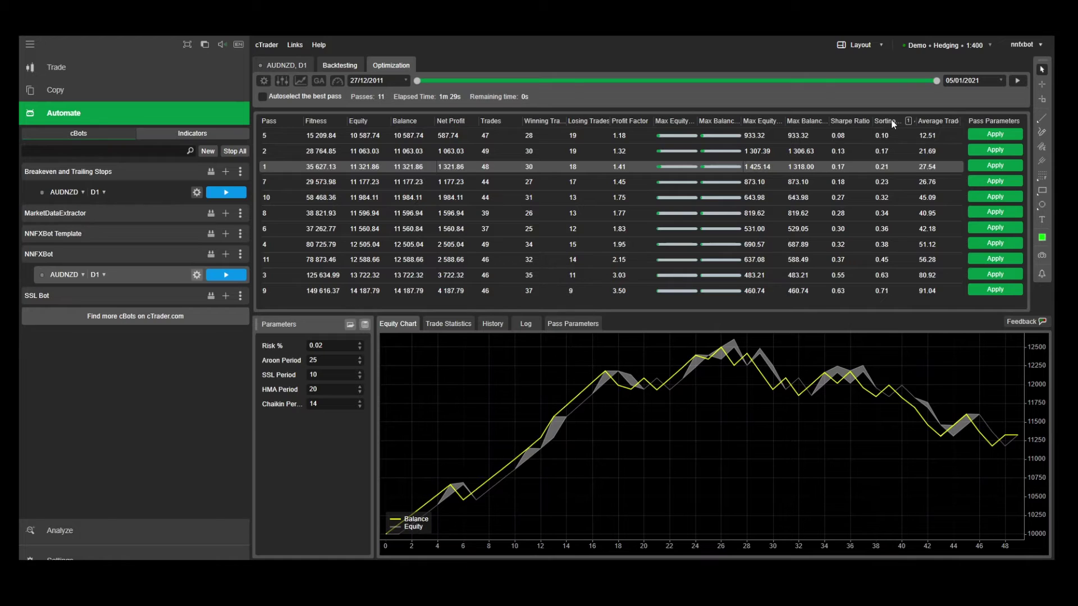
Sort passes by Sortino Ratio descending and show top pass 9's parameters.
left_click(892, 121)
left_click(890, 136)
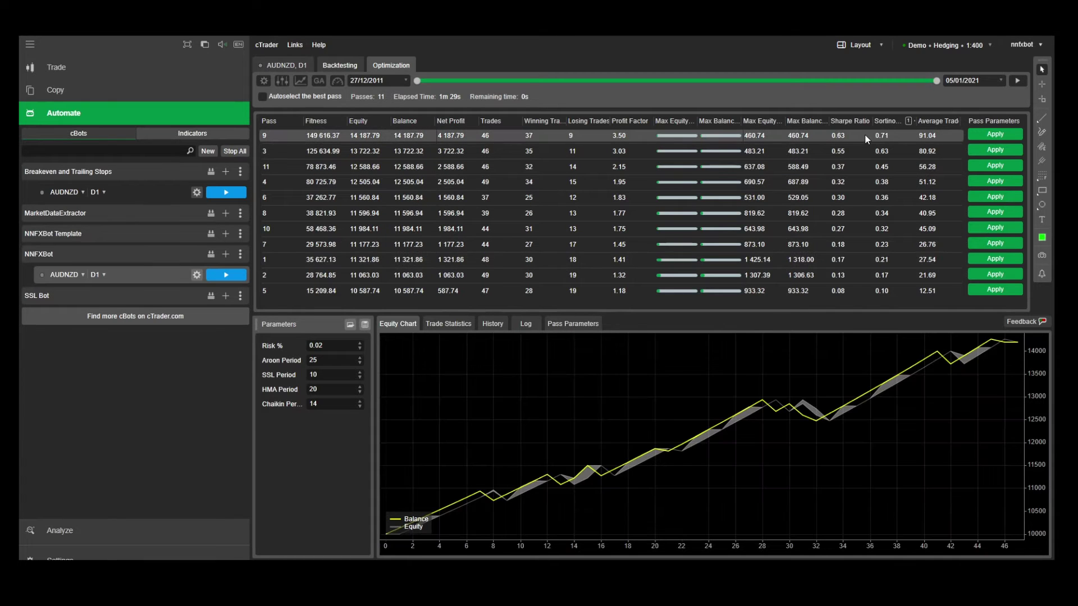
left_click(583, 324)
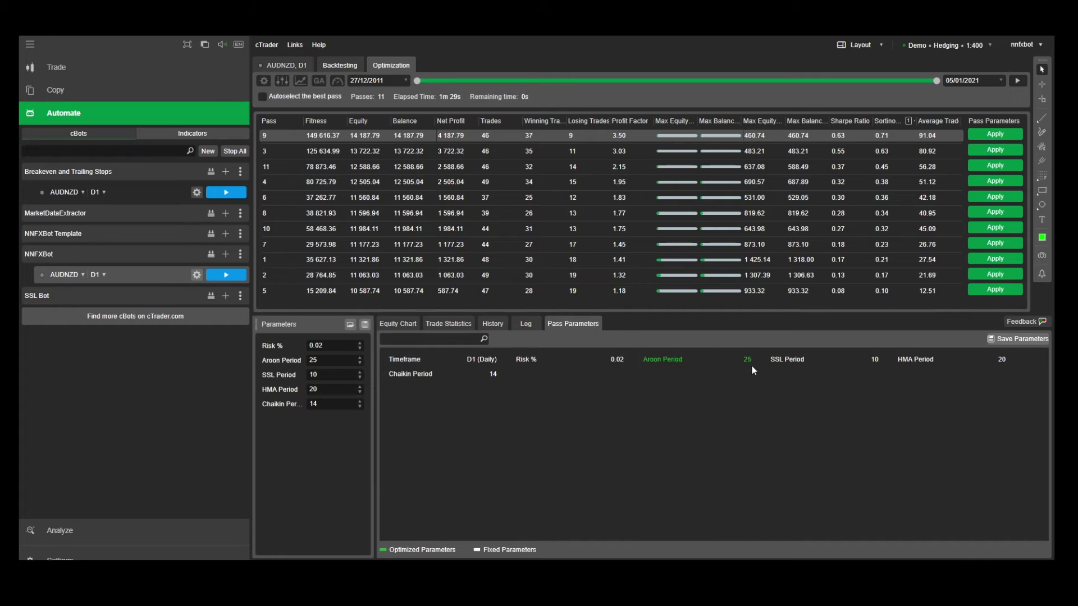
Compare Aroon Periods of passes 3, 11, 4 and 6, ending on pass 9's Aroon Period 25.
left_click(877, 153)
left_click(874, 171)
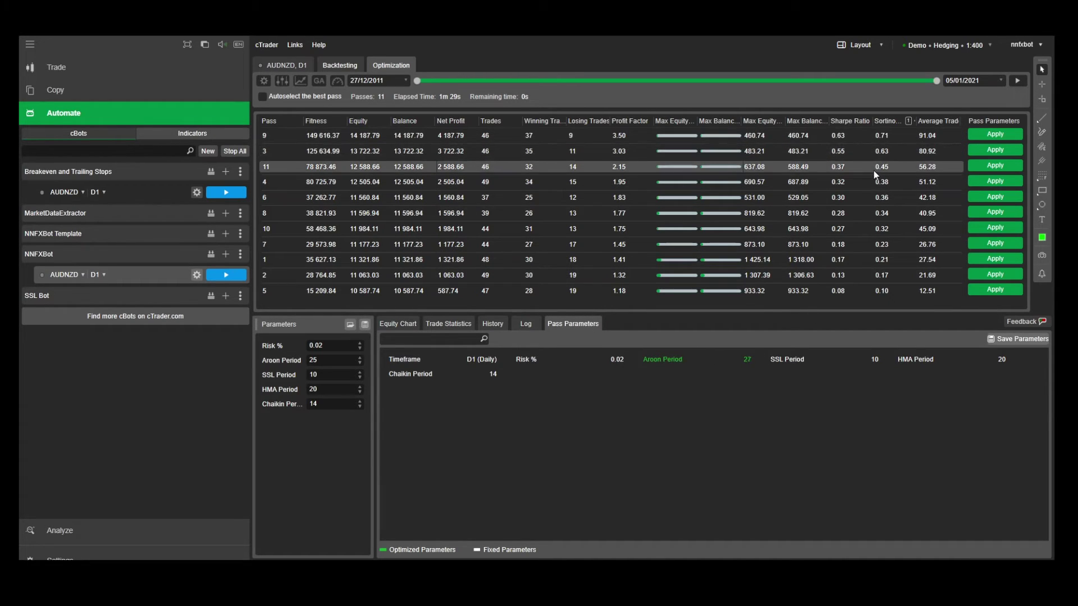
left_click(874, 182)
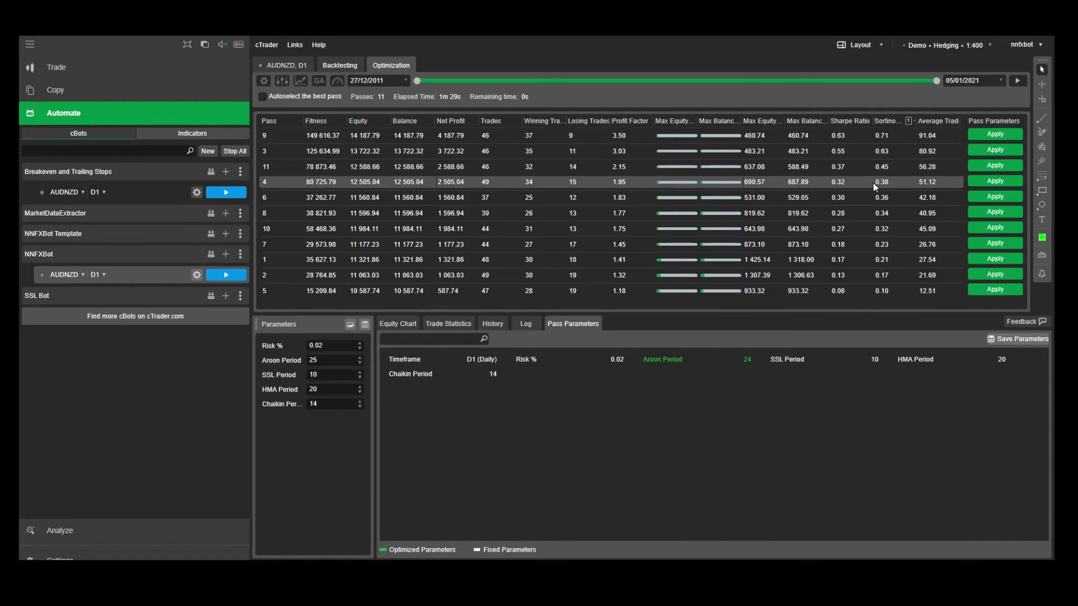
left_click(874, 196)
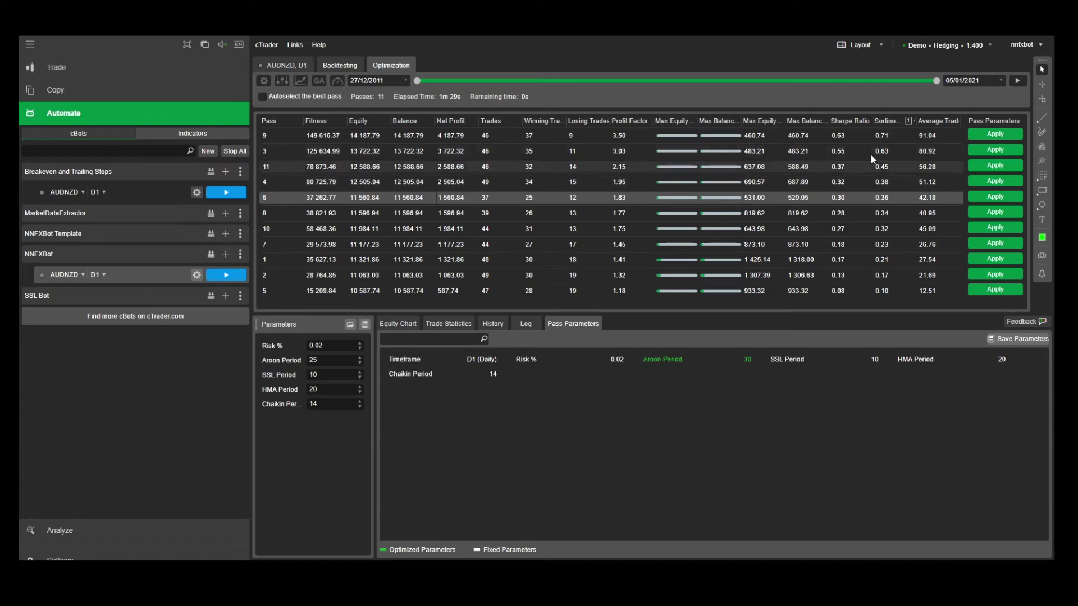
left_click(866, 136)
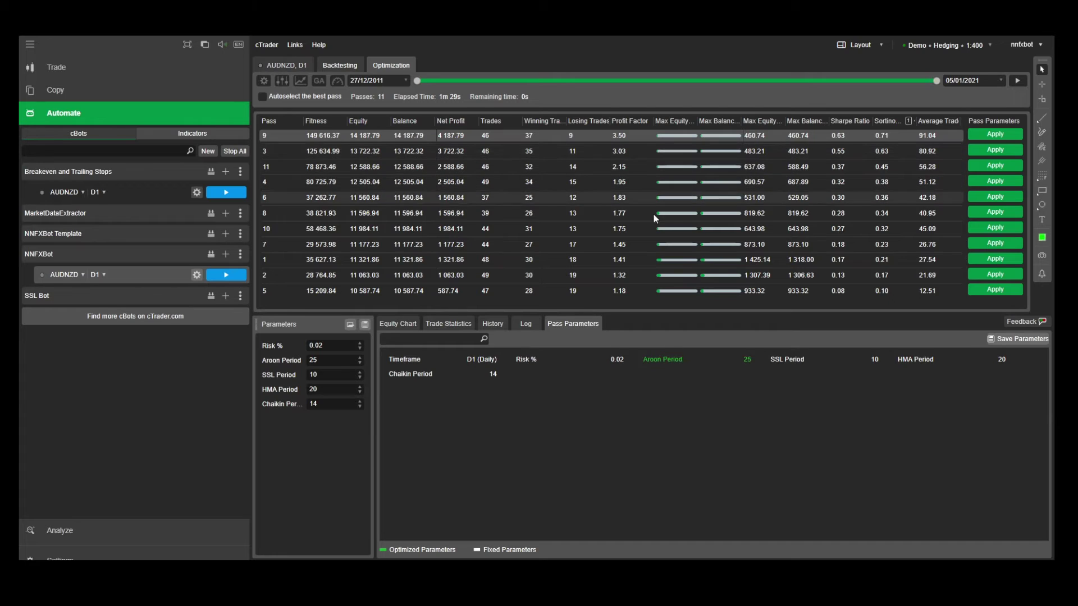
left_click(282, 80)
Fix Aroon Period at 25 and start an SSL-only optimization from 5 to 35.
left_click(289, 147)
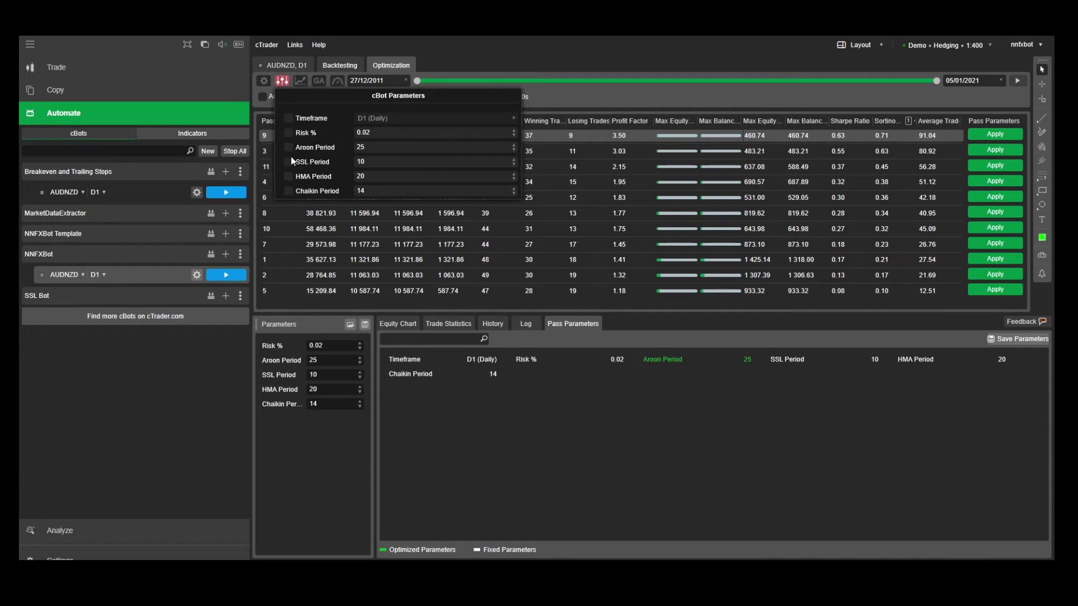
left_click(289, 161)
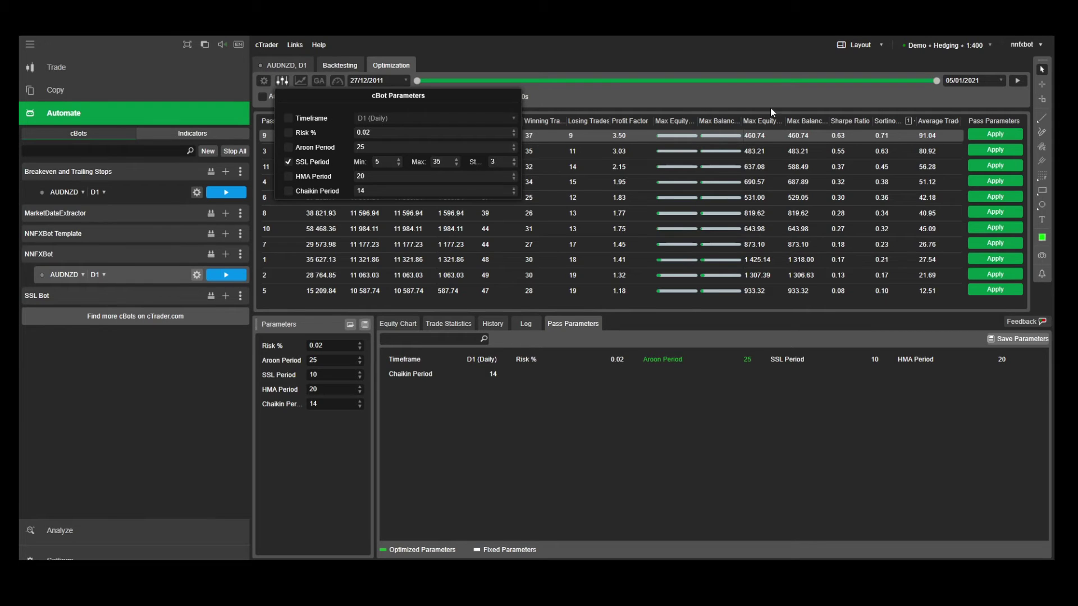
left_click(837, 66)
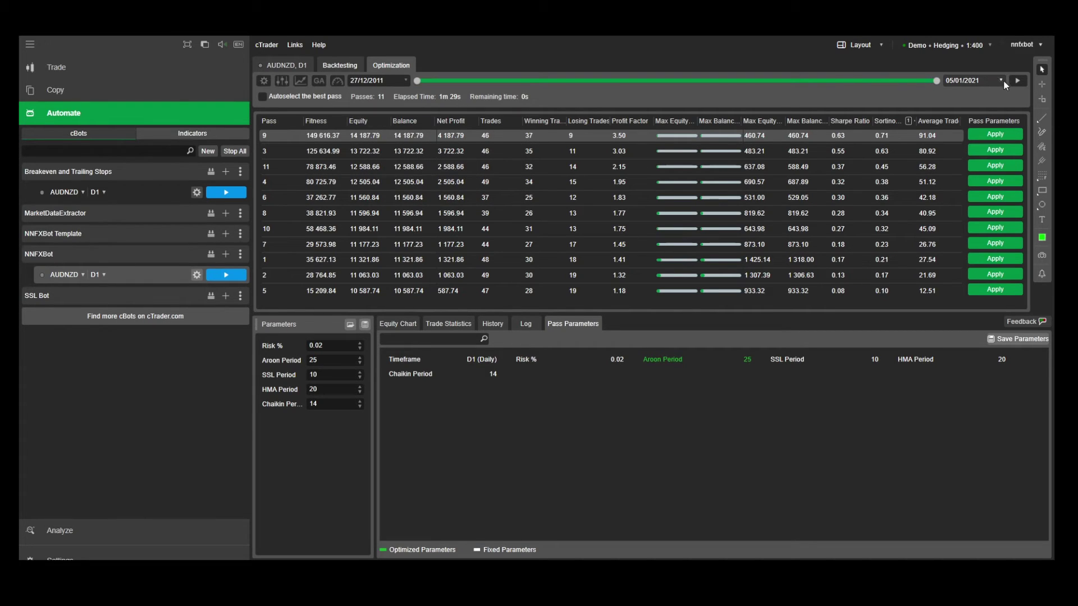
left_click(1017, 82)
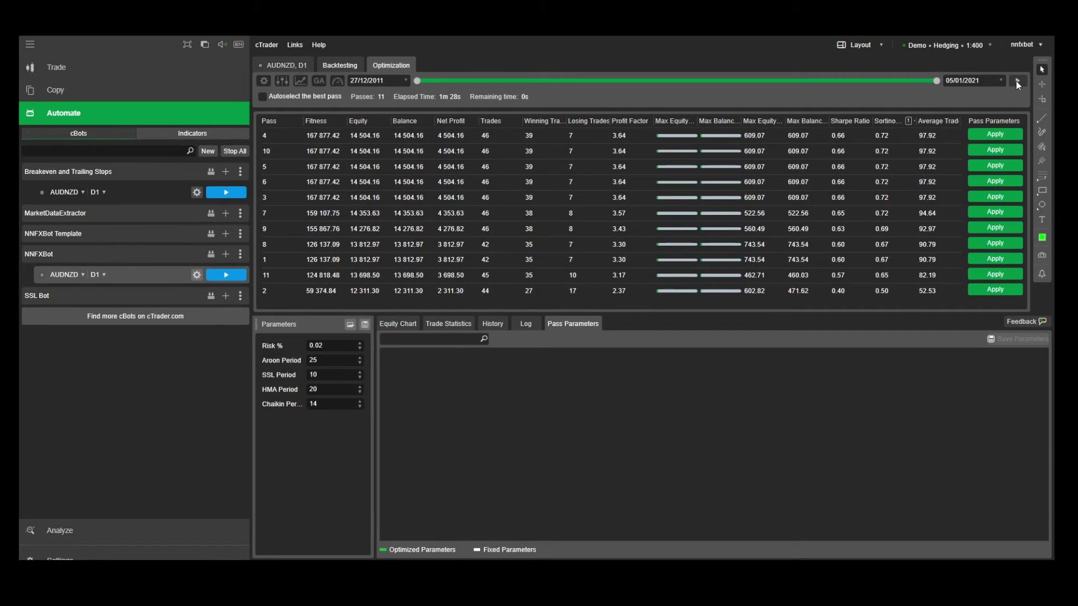
Compare SSL Periods of passes 10, 7, 2 and 1, then select the current SSL Period value 10.
left_click(598, 134)
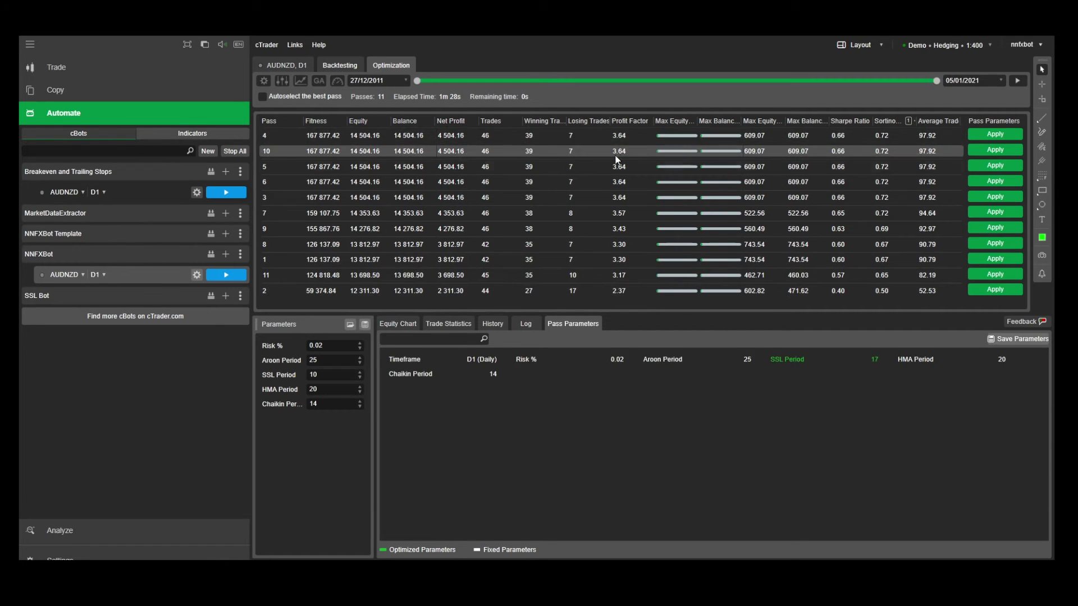
left_click(629, 213)
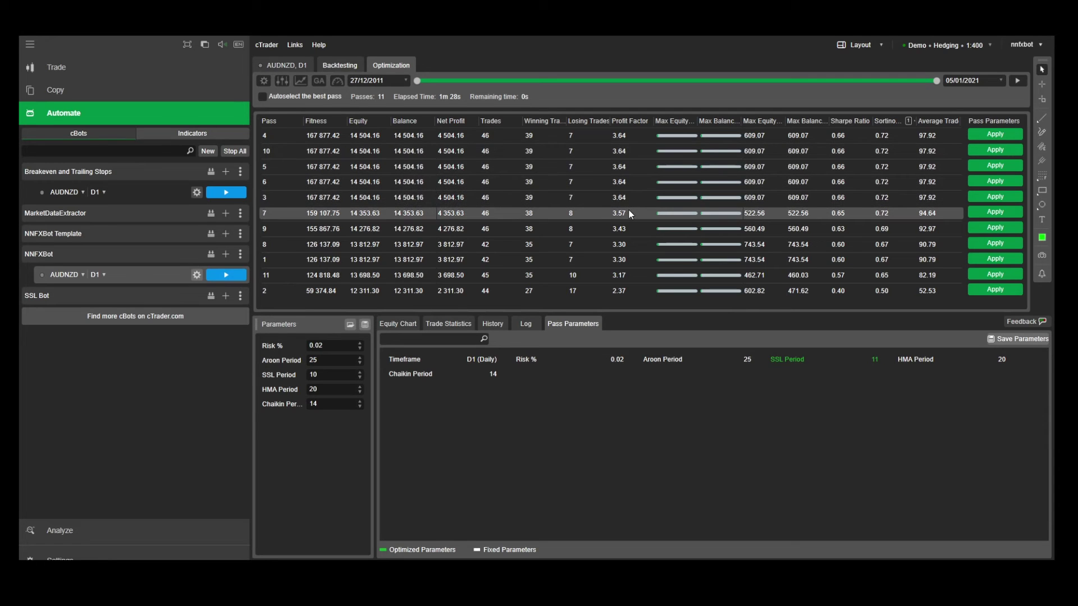
left_click(584, 290)
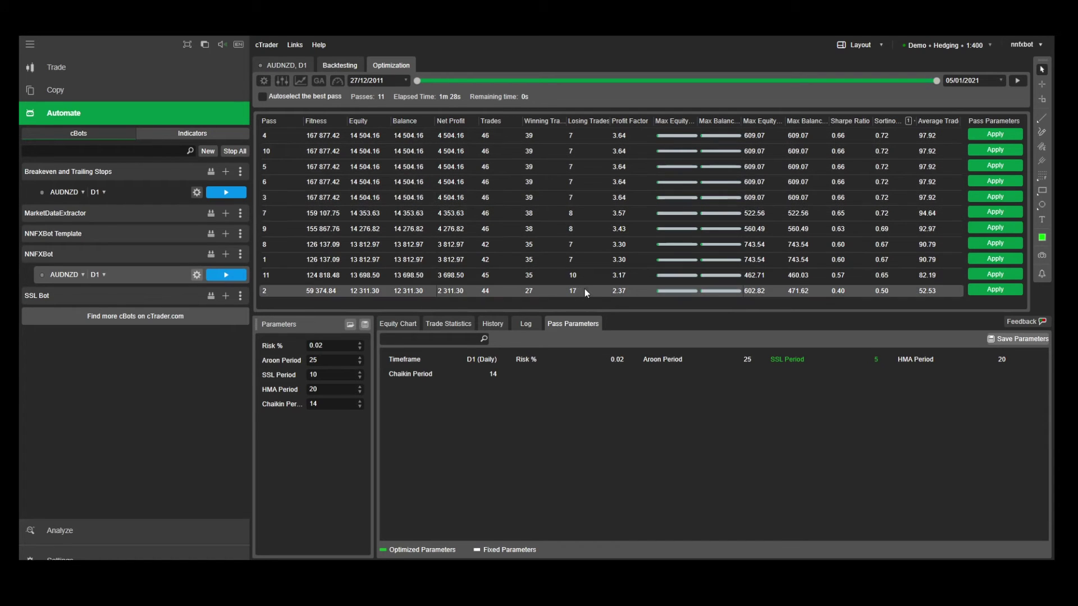
left_click(598, 262)
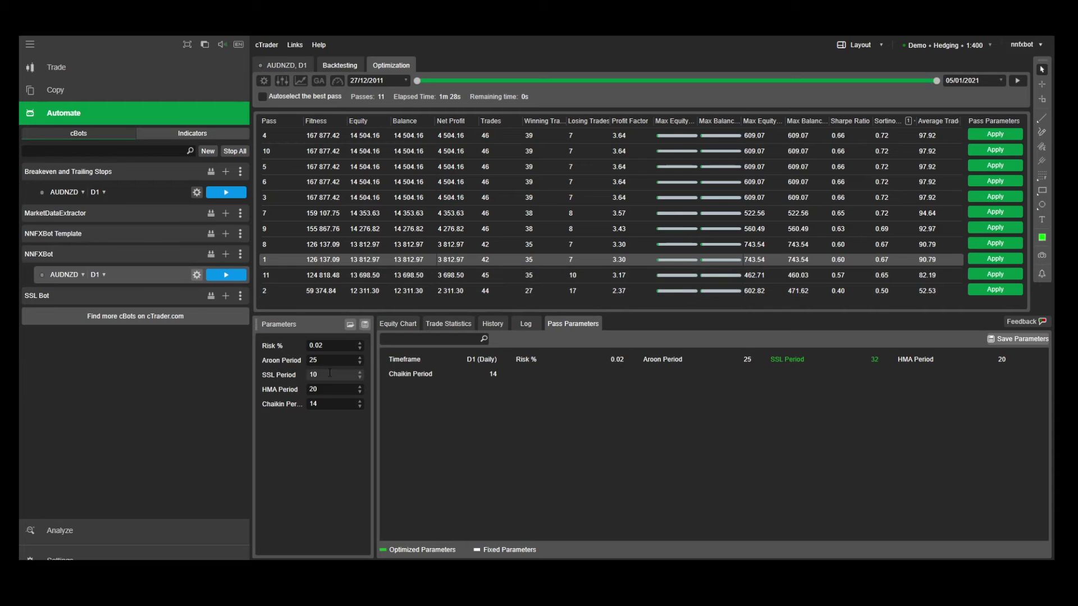
left_click_drag(329, 373, 292, 371)
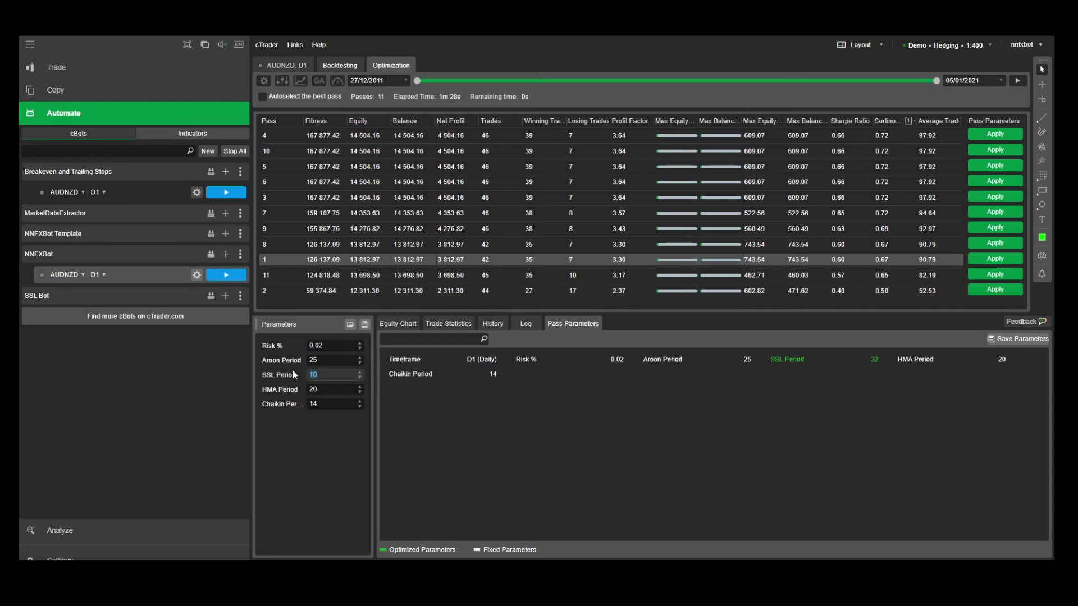
Fix SSL Period at 20 and optimise HMA Period from 10 to 100 in steps of 10.
type("20")
left_click(286, 82)
left_click(313, 162)
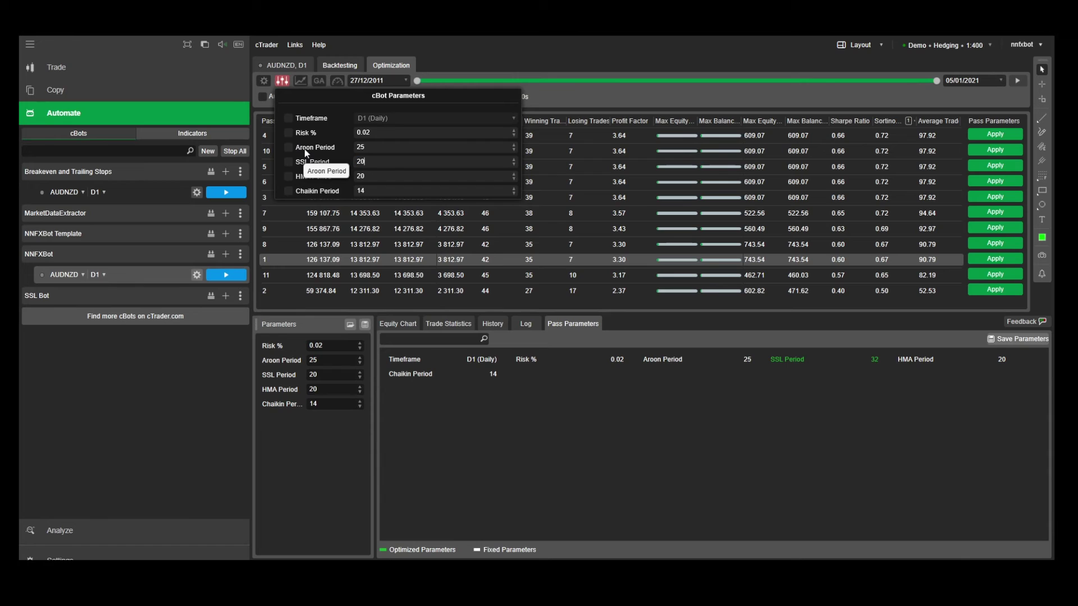
left_click(289, 177)
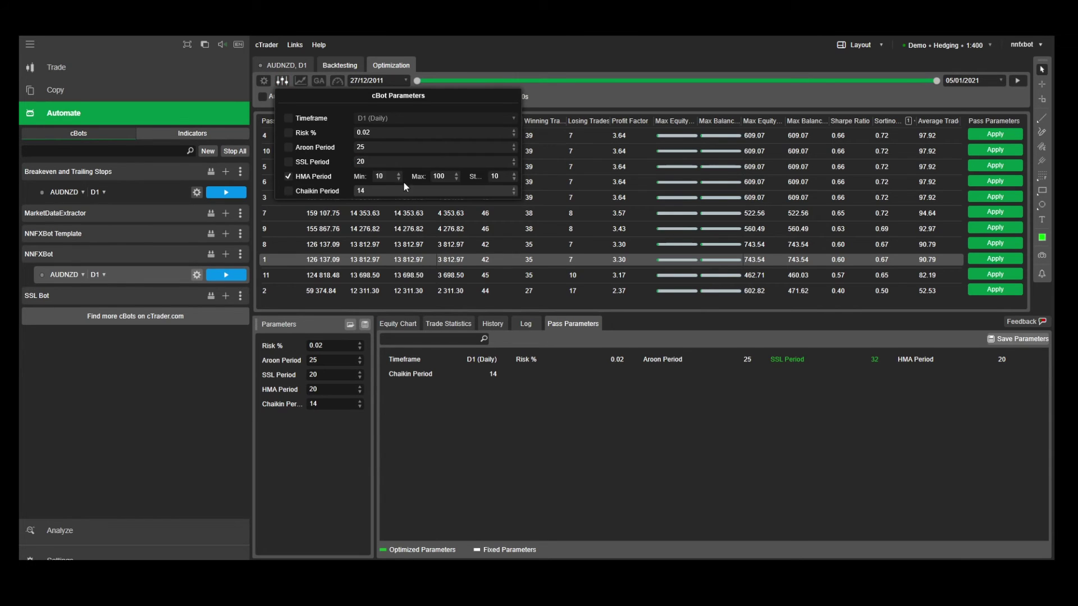
left_click(770, 58)
left_click(1017, 81)
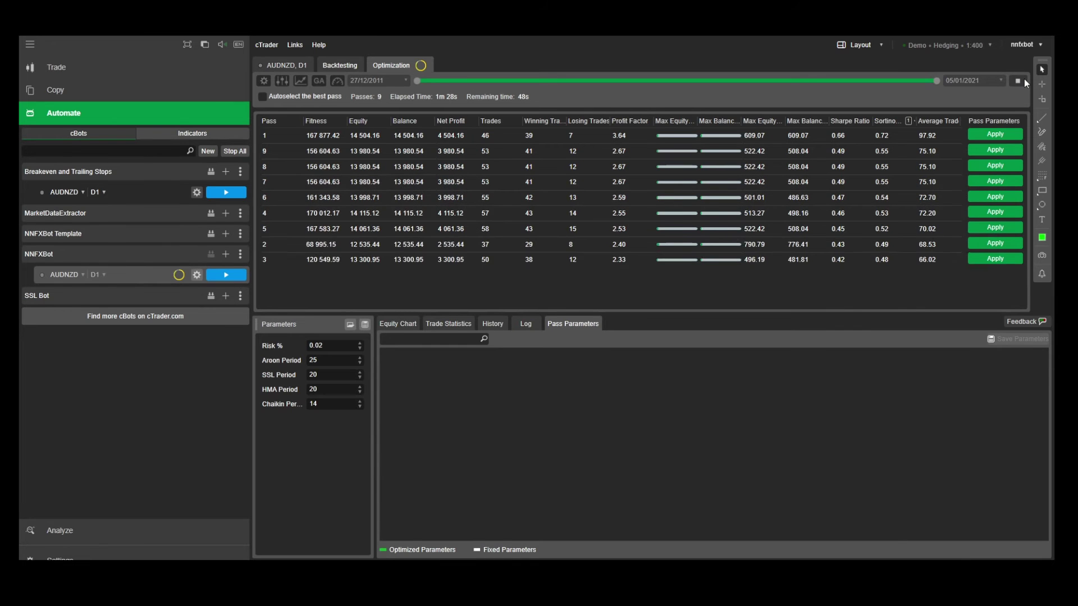
End the run and compare the HMA Period values of passes 1, 9, 7 and 6.
left_click(1024, 79)
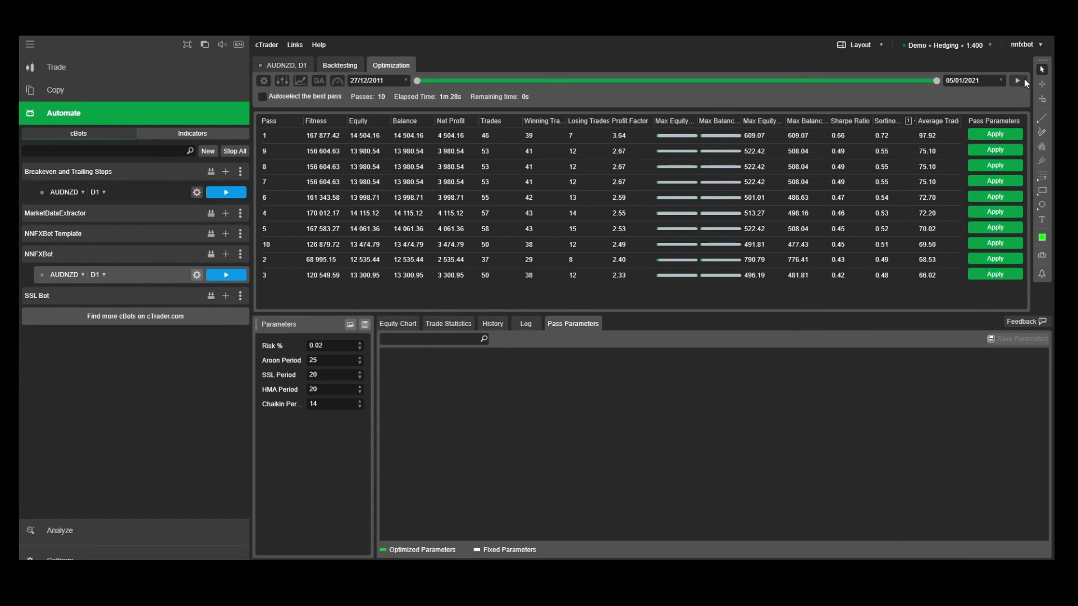
left_click(803, 137)
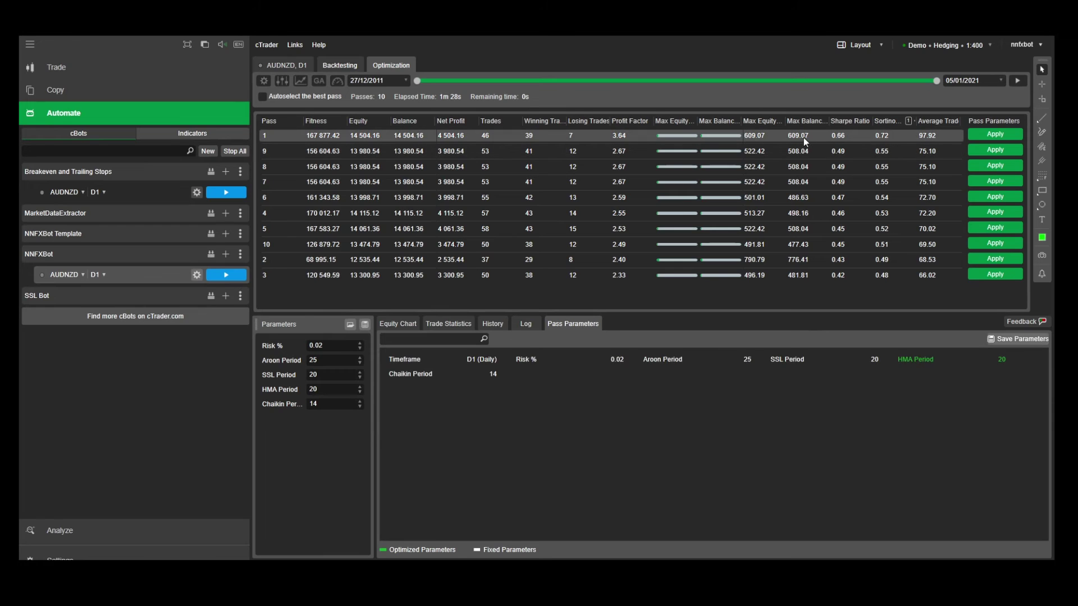
left_click(796, 154)
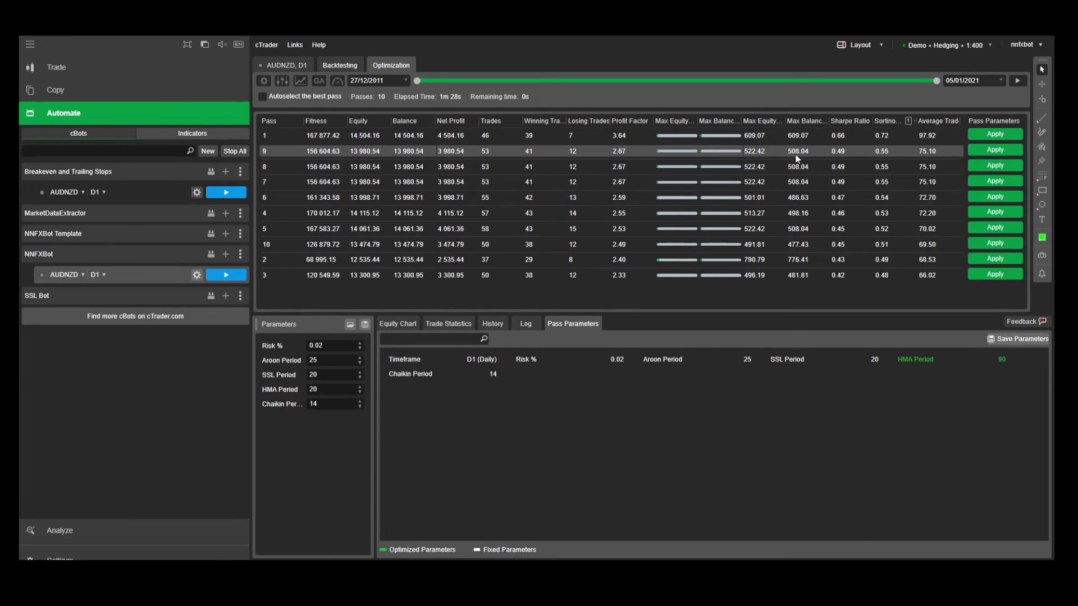
left_click(800, 180)
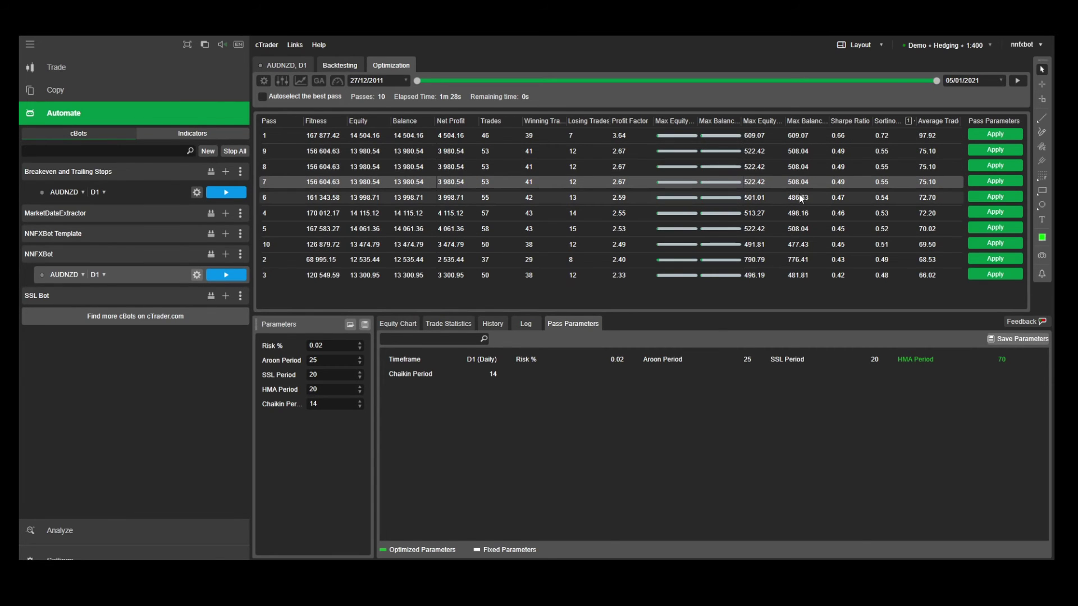
left_click(801, 197)
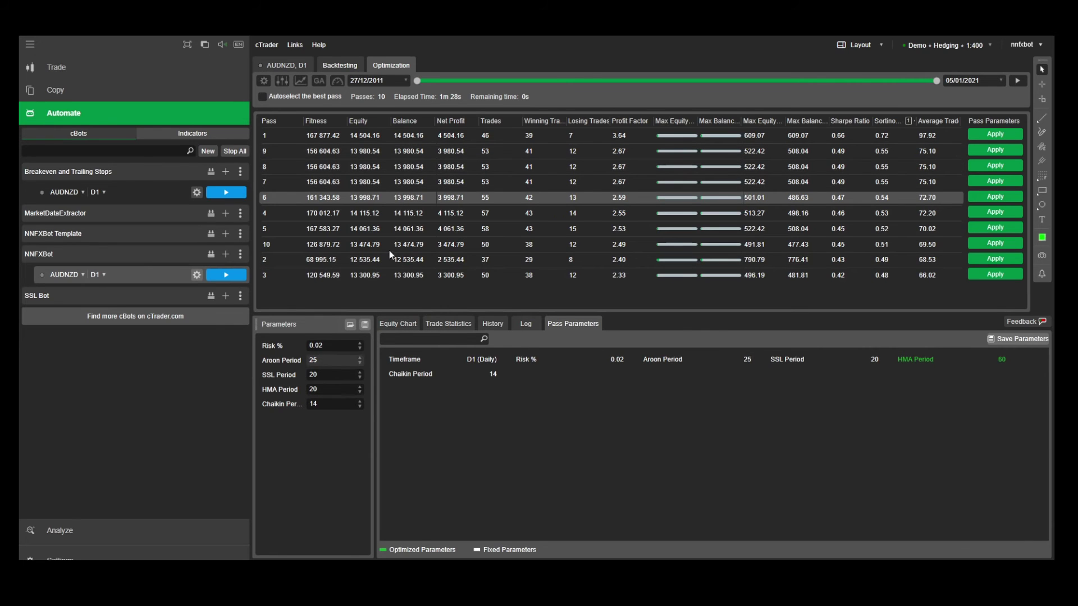
left_click(282, 80)
Swap HMA Period for Chaikin Period (9–19, step 1) and run the optimisation.
left_click(288, 177)
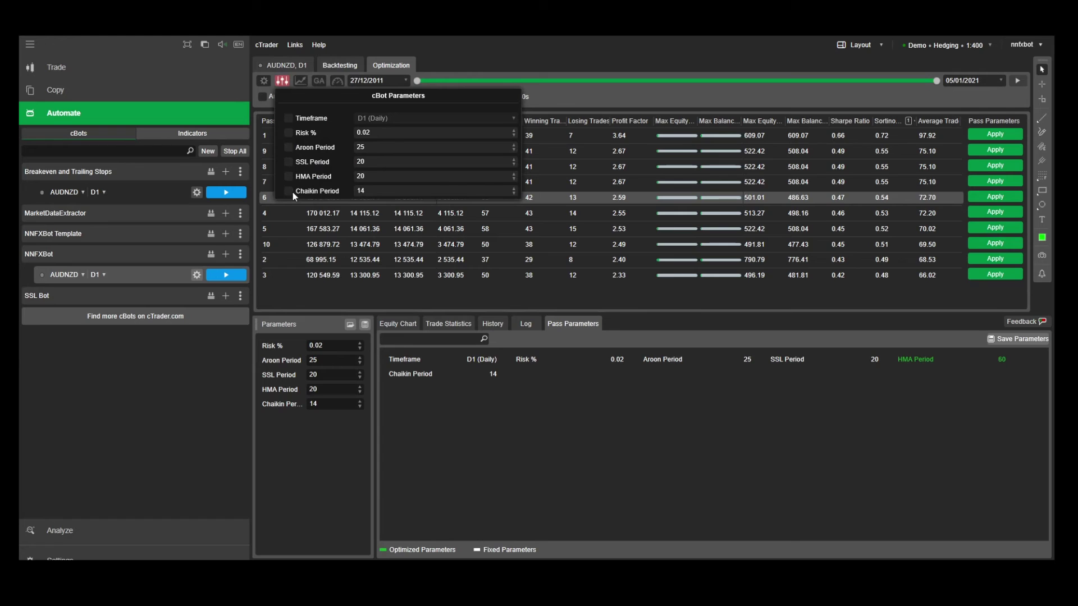
left_click(288, 191)
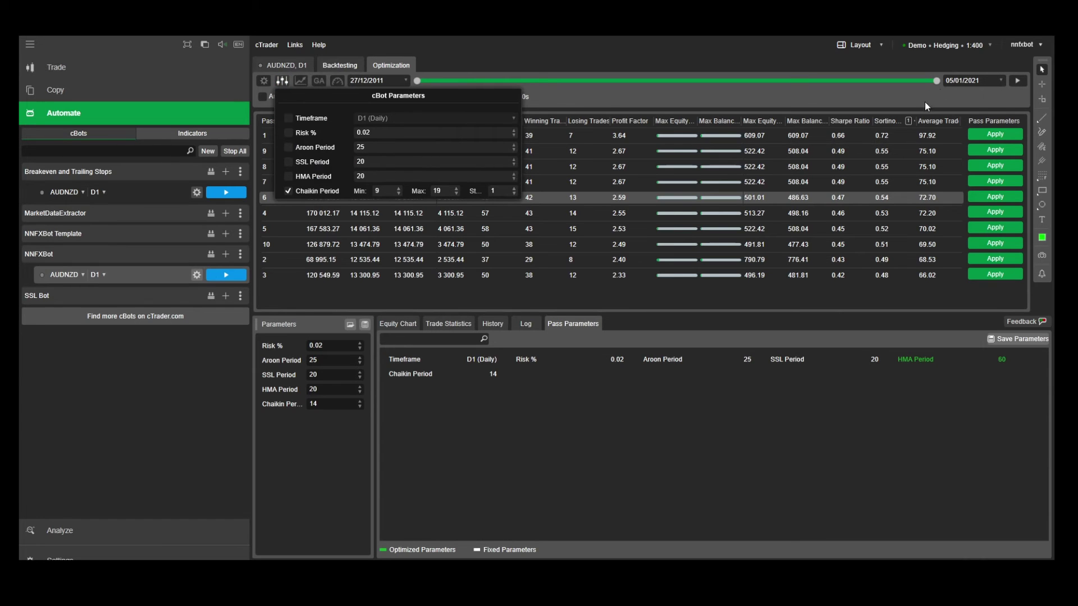
left_click(1017, 80)
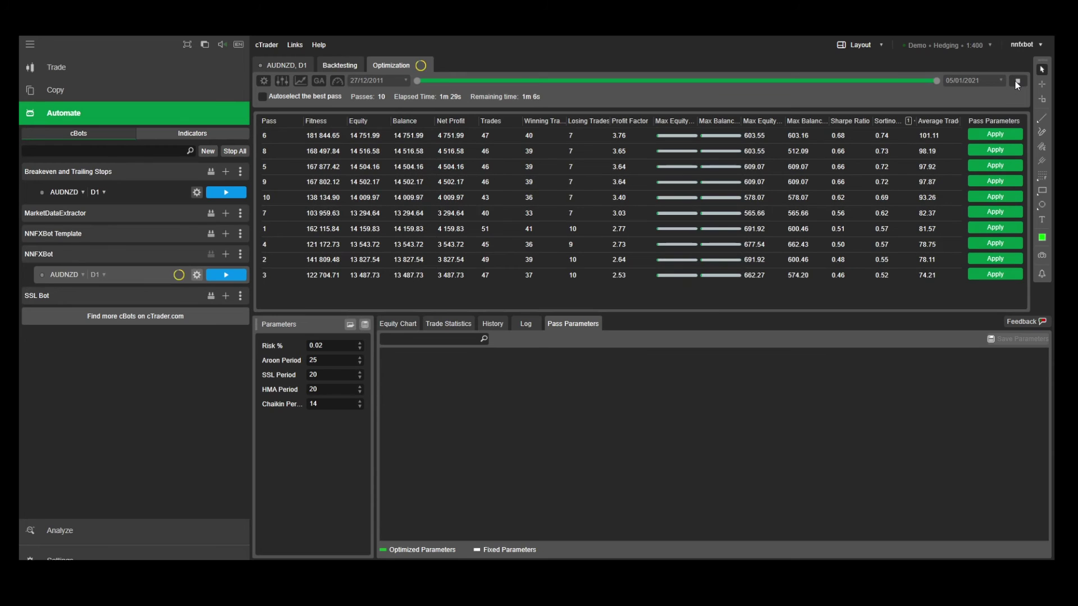
left_click(1016, 81)
Compare passes 6 and 9, apply pass 6's Chaikin Period of 15, and start a backtest.
left_click(538, 135)
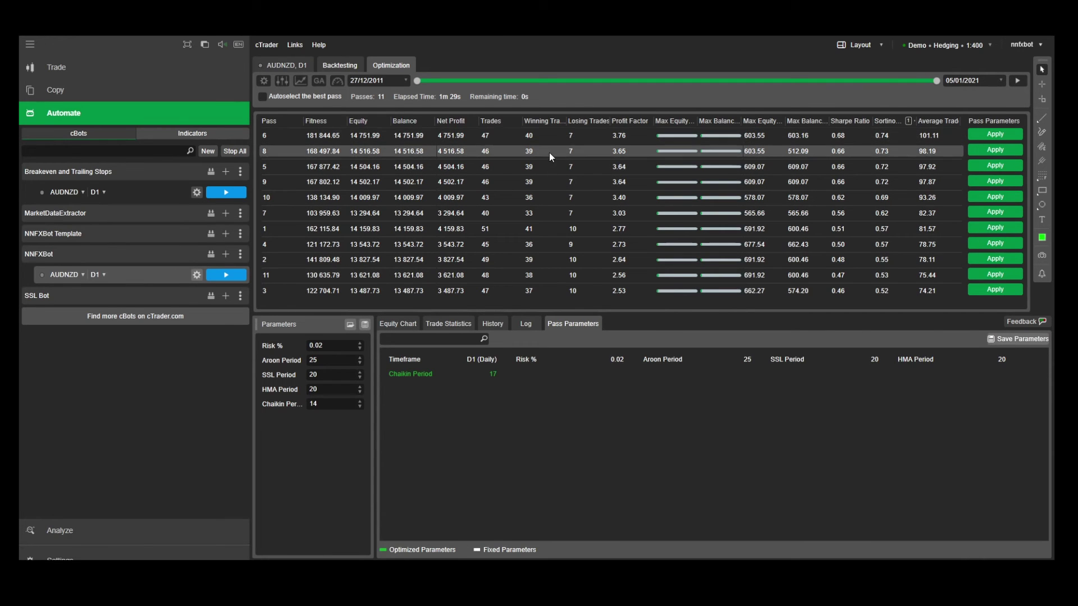
left_click(548, 183)
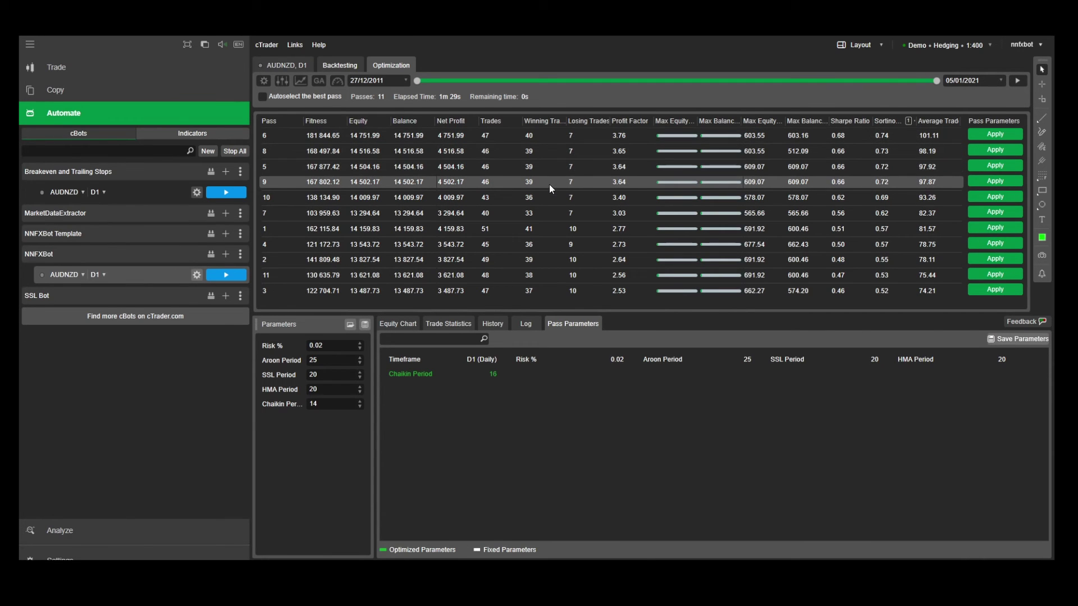
left_click(584, 136)
left_click(360, 401)
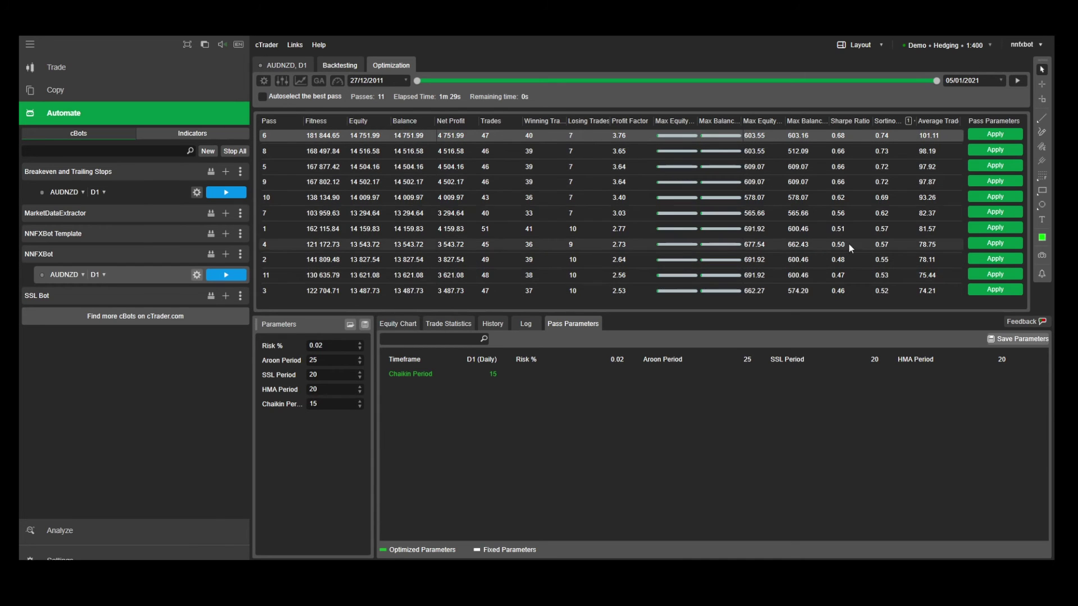
left_click(340, 65)
left_click(996, 81)
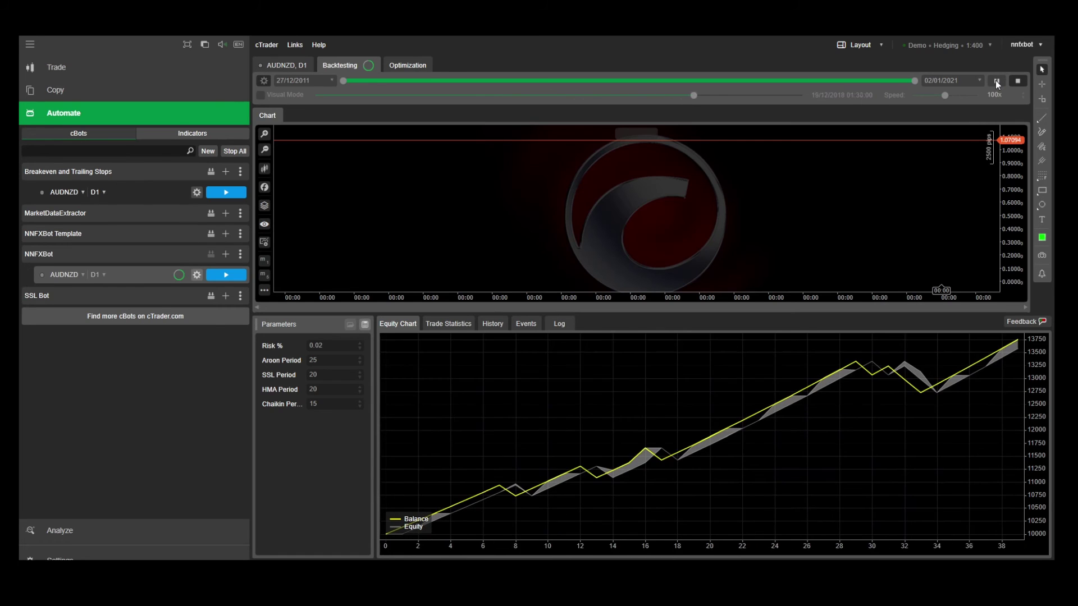
Show the trade statistics and compute the 40/47 win rate (85%) in Calculator.
left_click(448, 323)
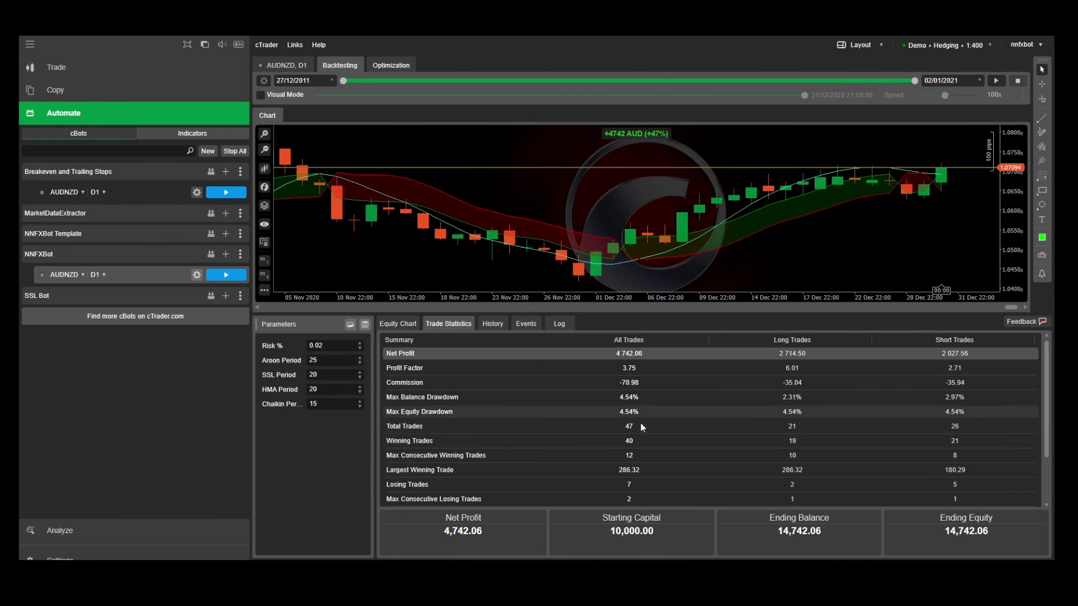
key("super")
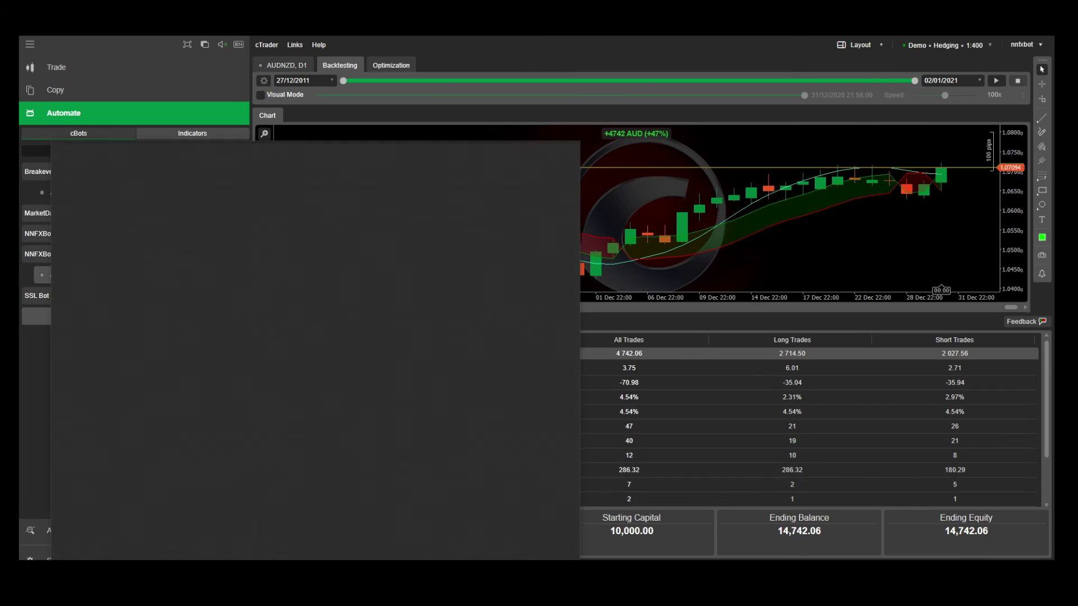
type("calc")
key("Return")
left_click_drag(301, 193, 309, 152)
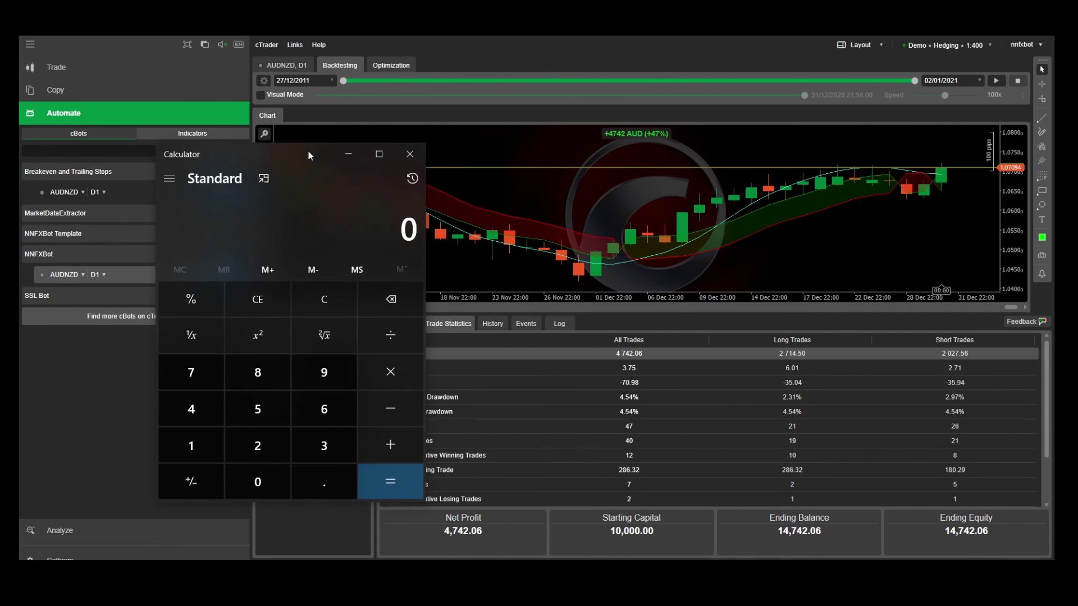
type("40/47")
key("Return")
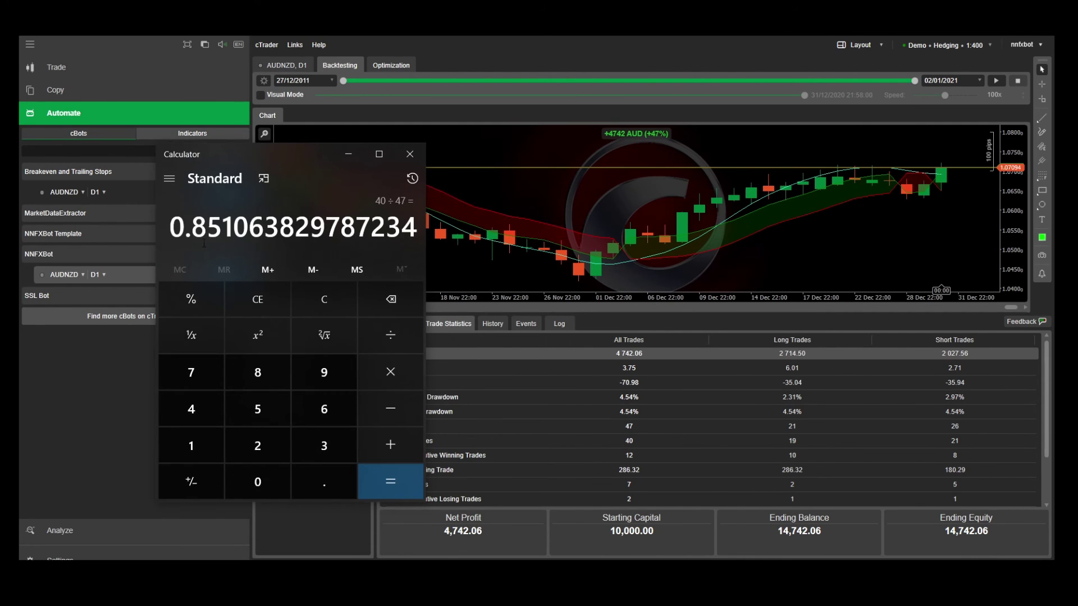
left_click(410, 154)
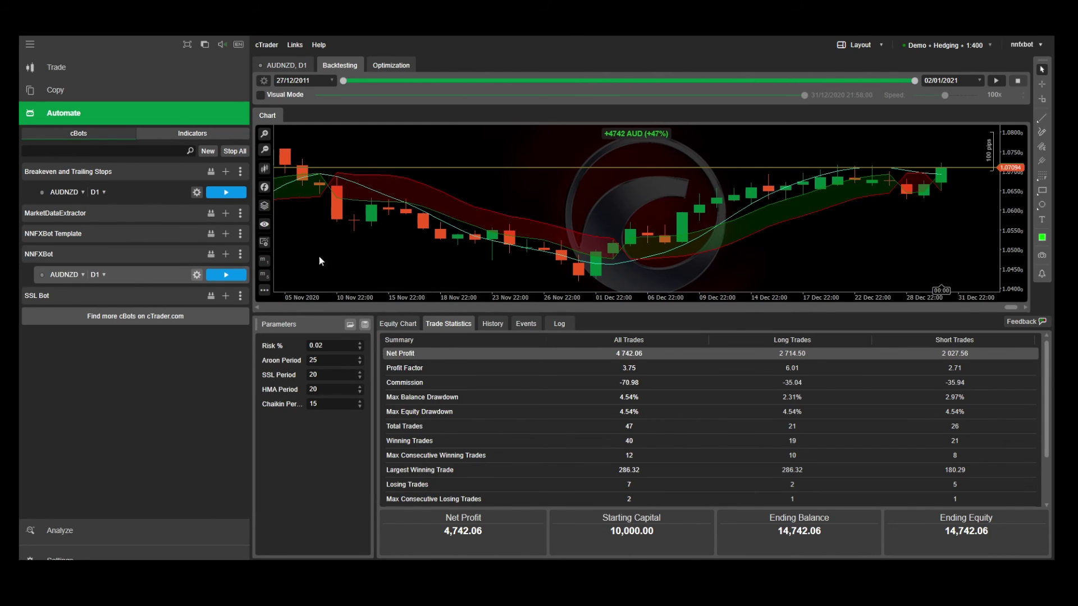
left_click(141, 193)
Backtest Breakeven and Trailing Stops on AUDNZD, stopping at +409 AUD after 9 trades, and view the equity chart.
left_click(995, 80)
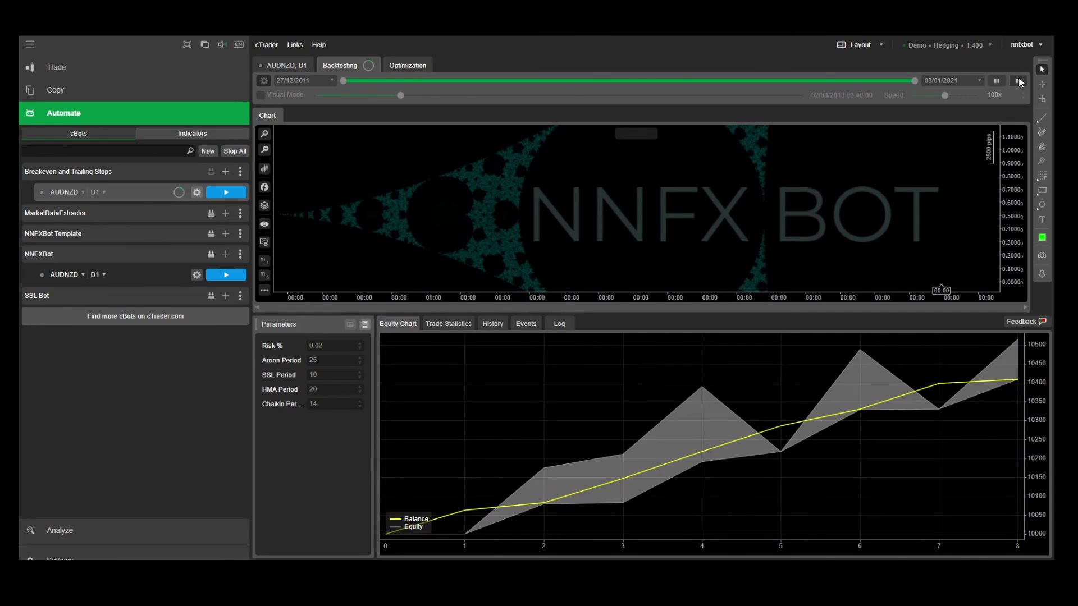
left_click(1017, 80)
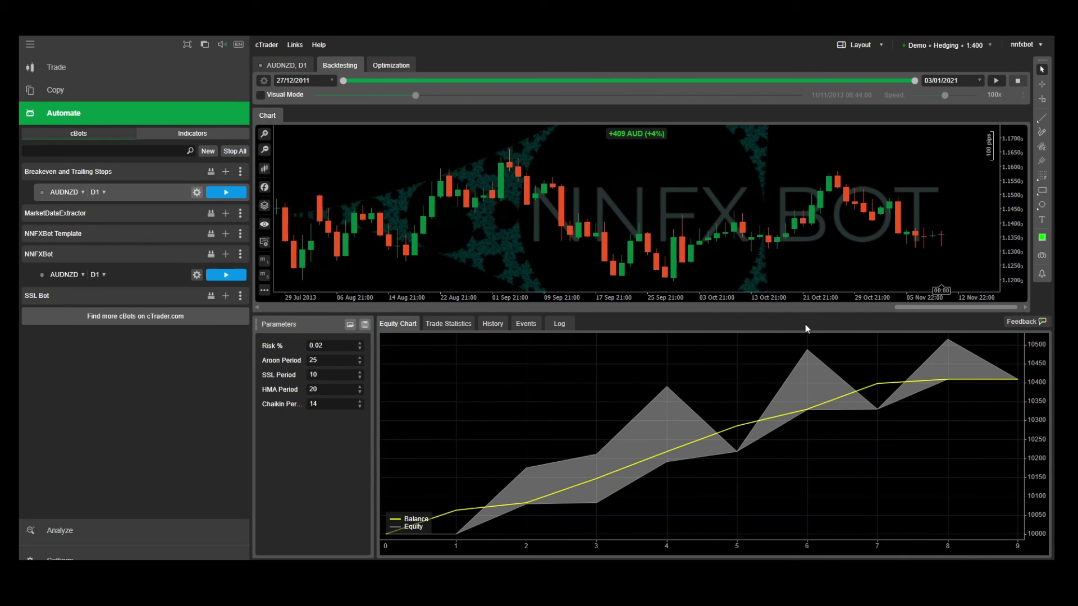
mouse_move(627, 447)
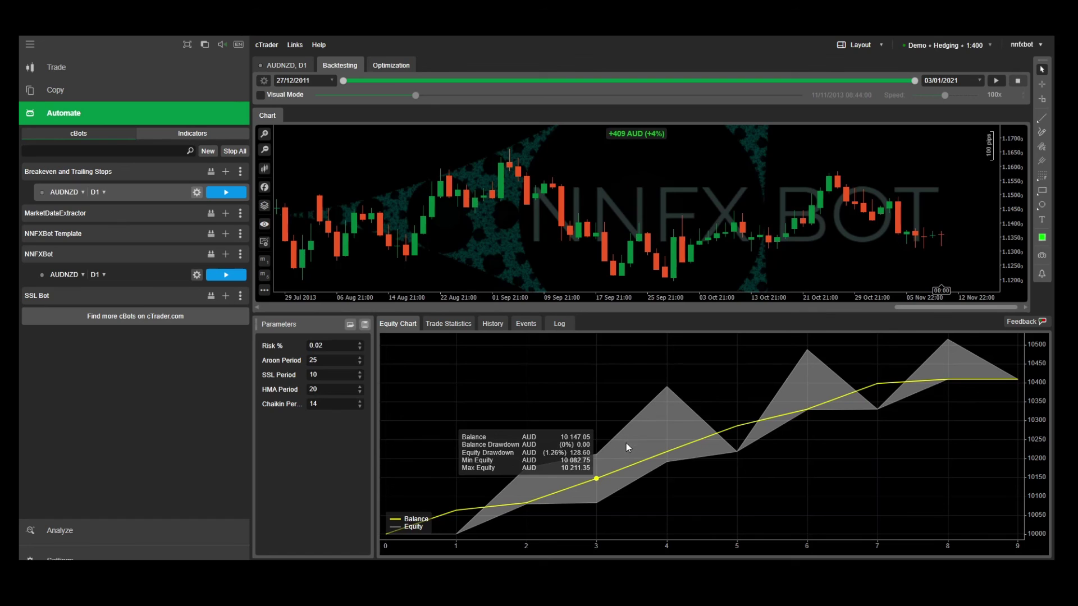